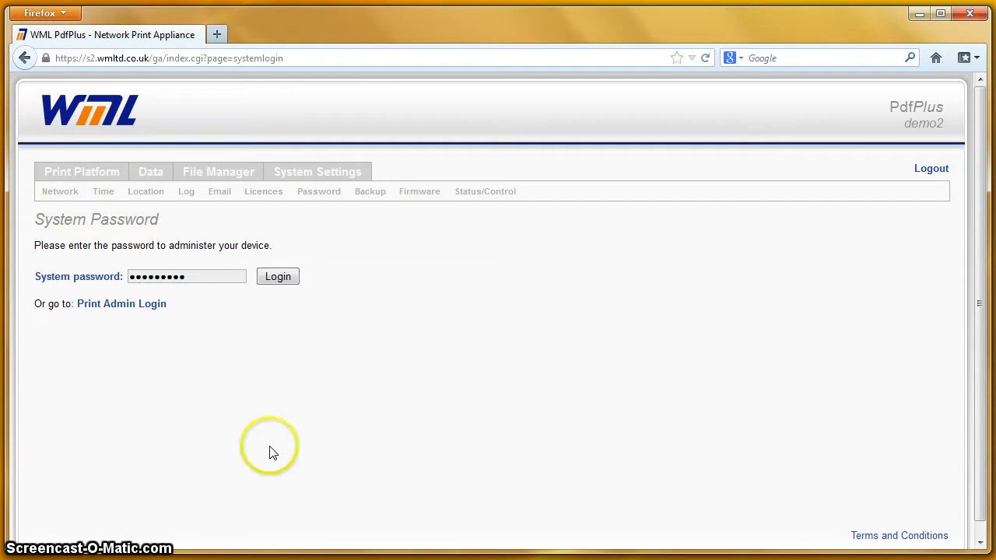
Replace the stored password with the system password and log in to device administration.
drag(199, 274, 111, 276)
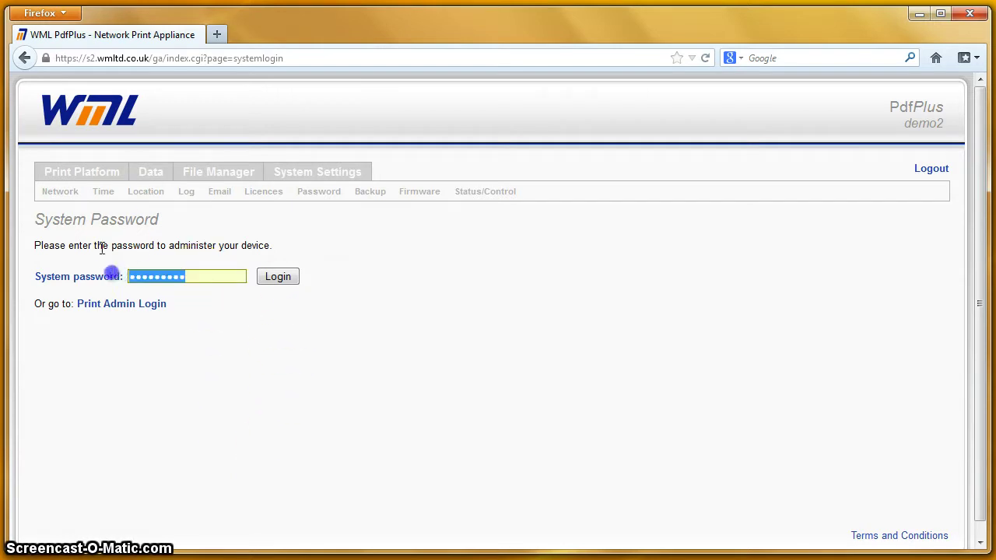
text(●●●●●●●●●●●●)
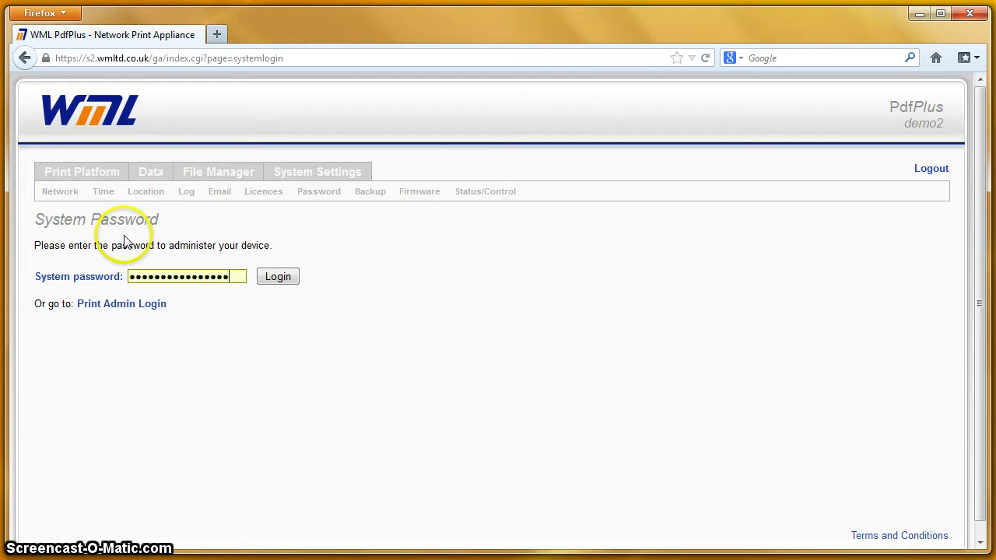
text(●●●)
key(Return)
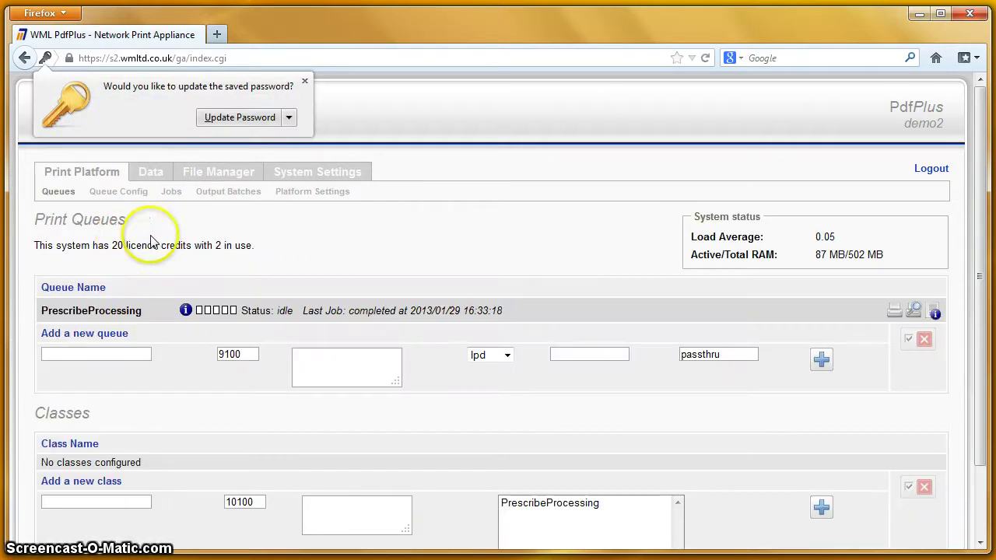
Dismiss Firefox's password prompt and expand the PrescribeProcessing queue's settings showing input port 9108.
click(304, 83)
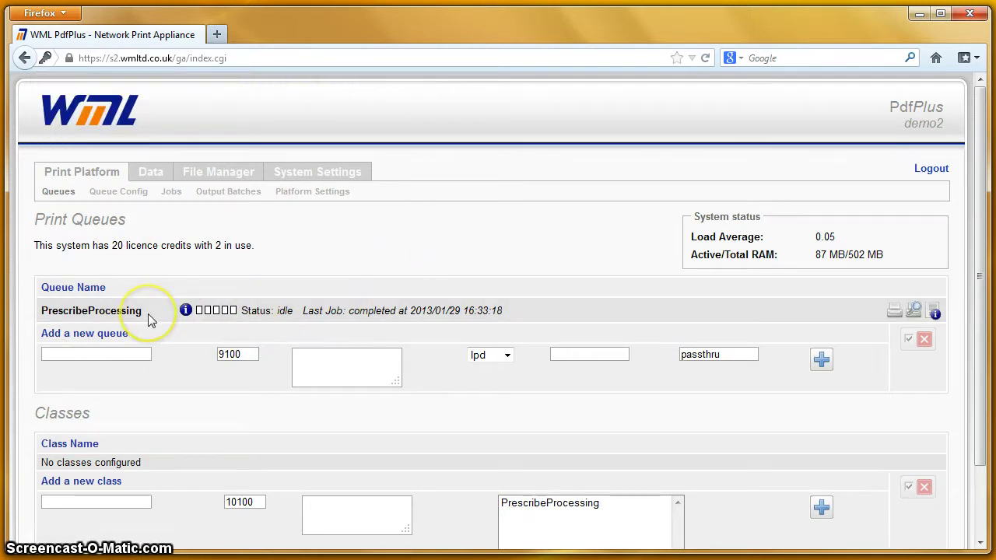
click(525, 311)
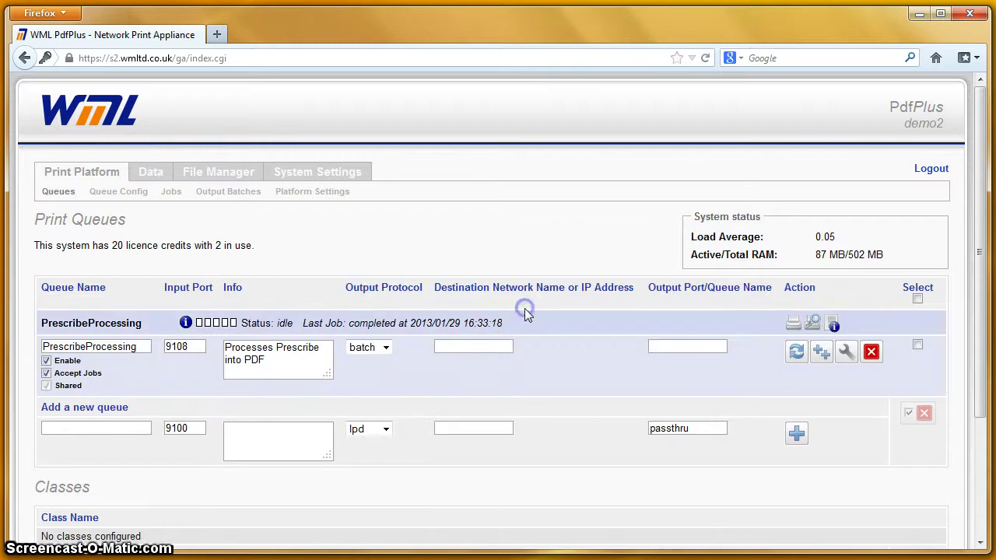
click(496, 368)
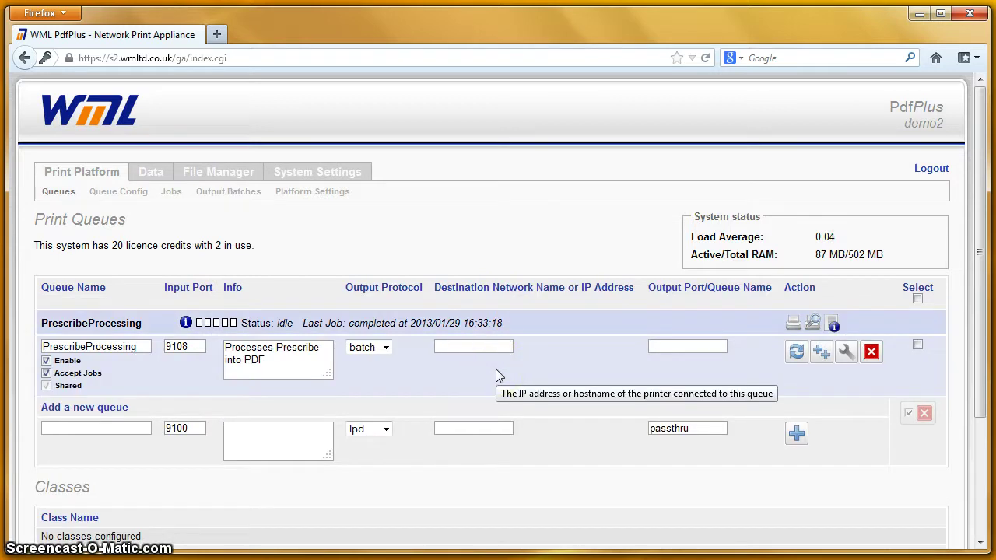
Check that the queue's output protocol is batch, then open Windows Explorer.
click(385, 357)
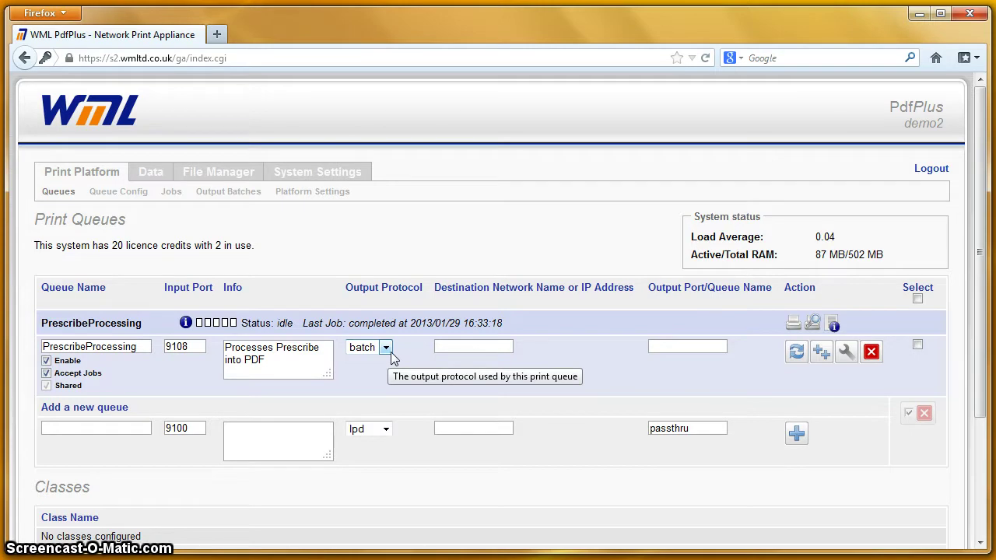
click(385, 359)
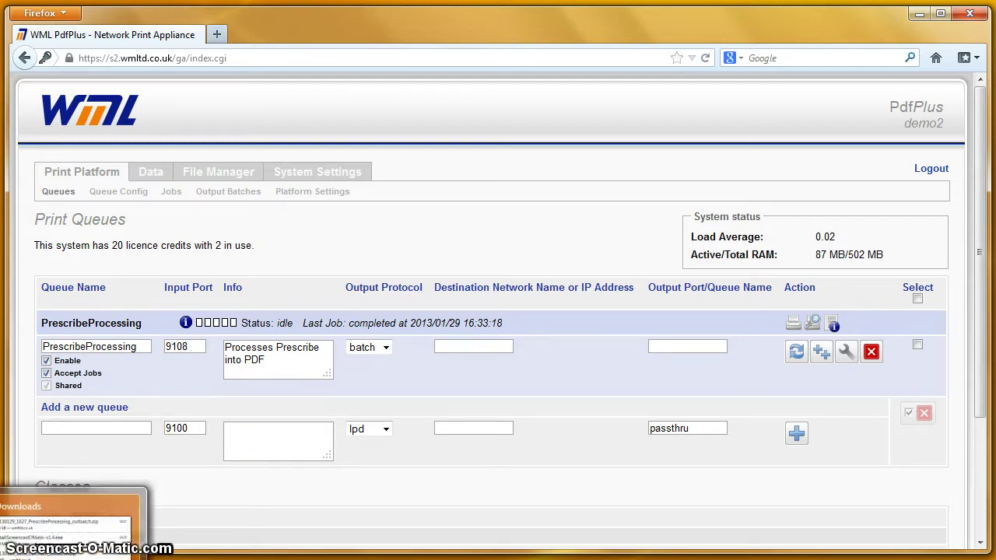
key(super+e)
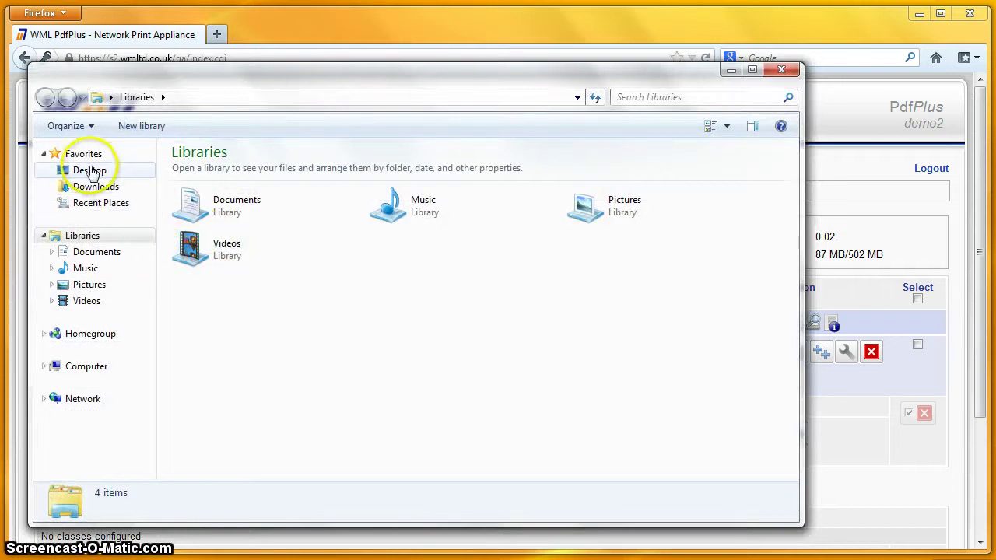
Navigate to Desktop > demo > example_print_data > Prescribe.
click(84, 170)
double_click(587, 304)
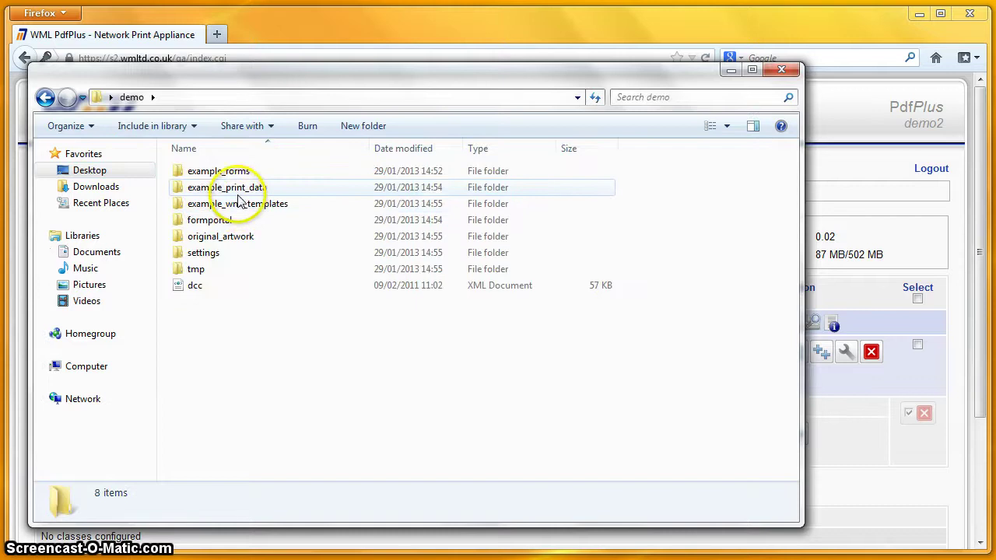
double_click(234, 187)
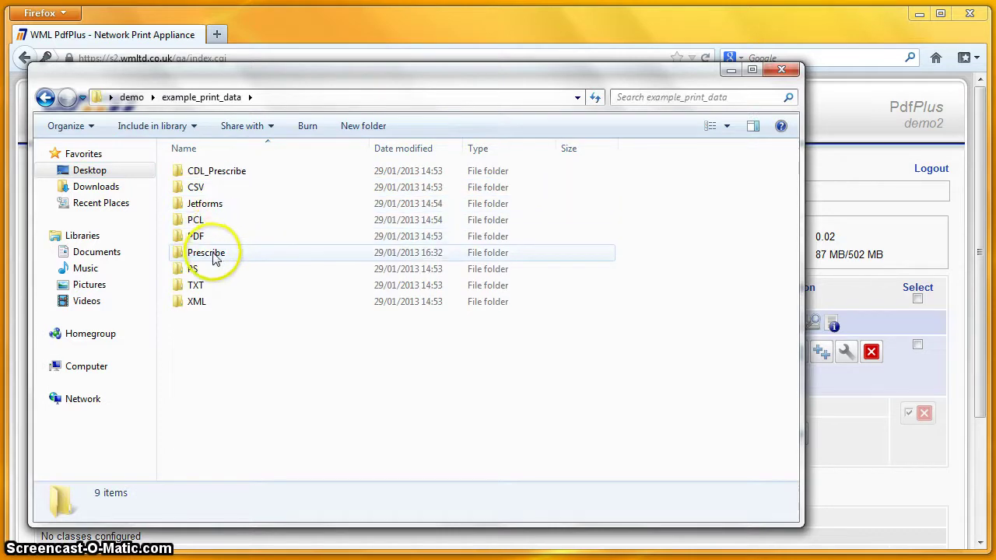
double_click(214, 253)
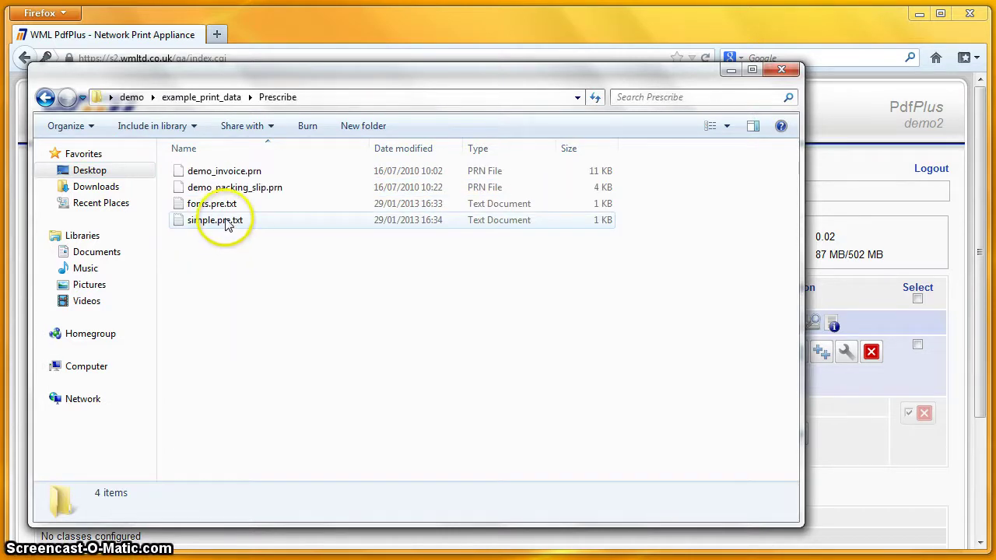
Create a new empty text document named screencast.pre.txt.
click(204, 260)
right_click(205, 260)
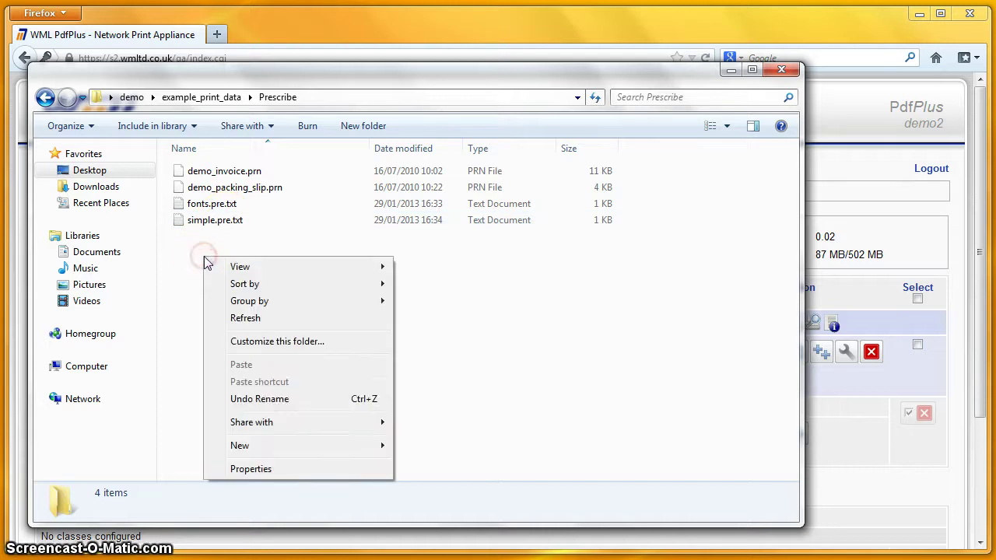
mouse_move(300, 451)
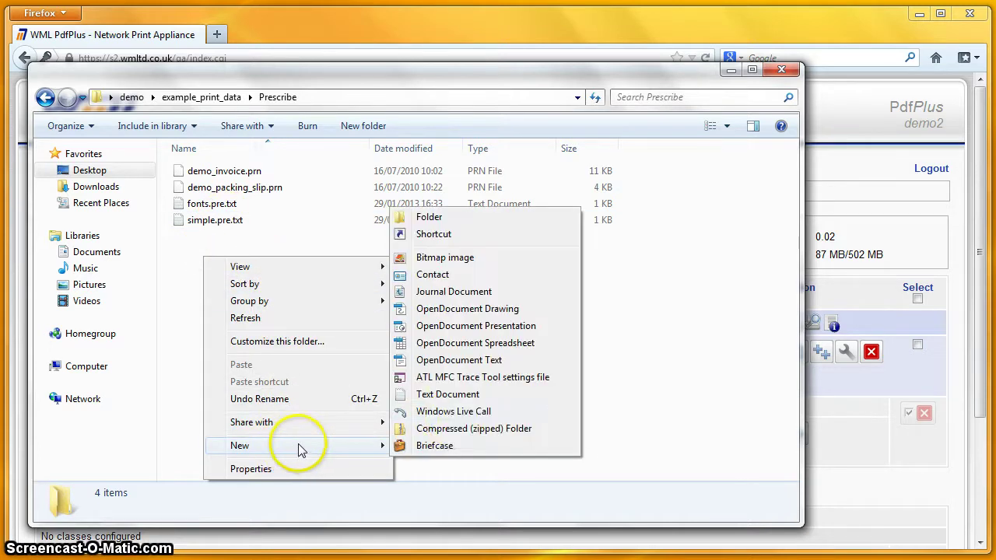
click(447, 394)
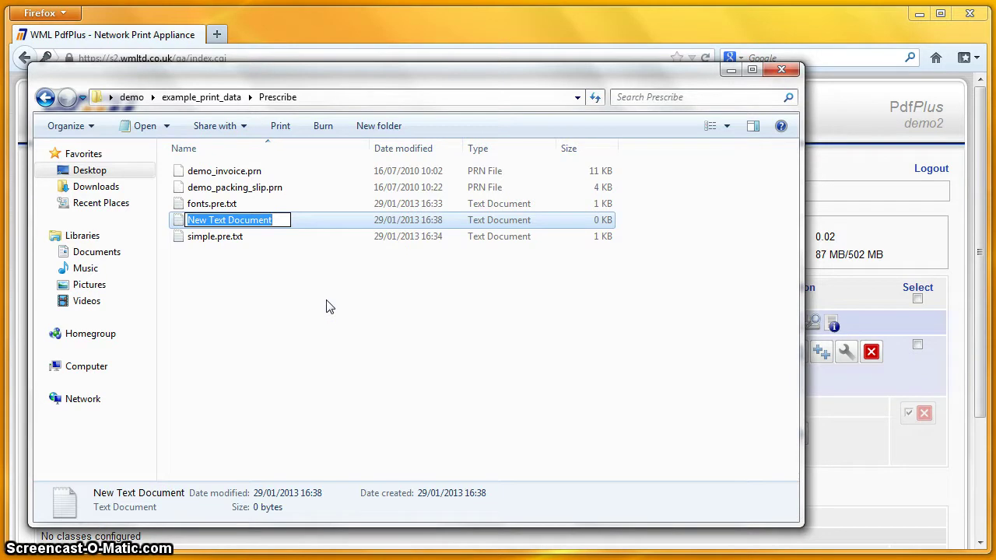
text(screenca)
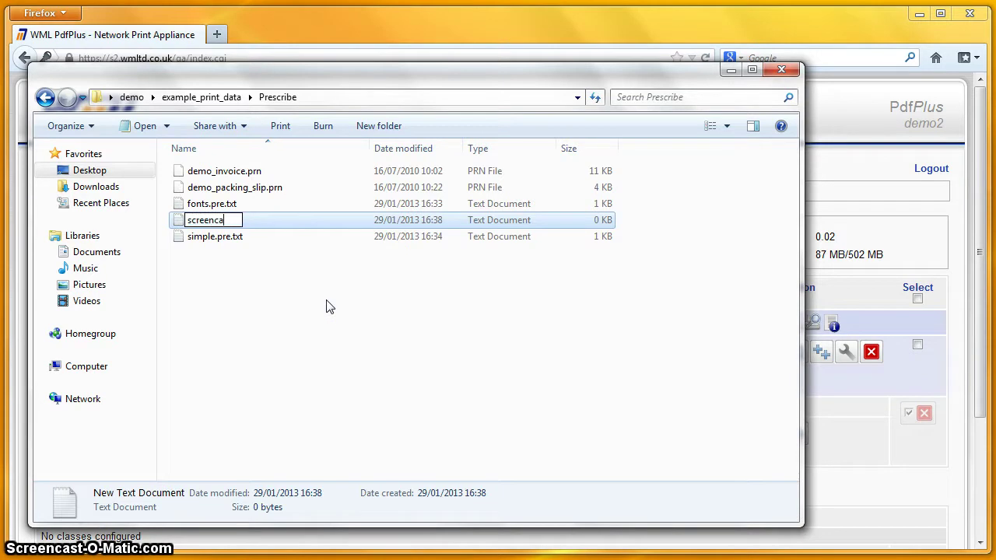
text(st.pre.txt)
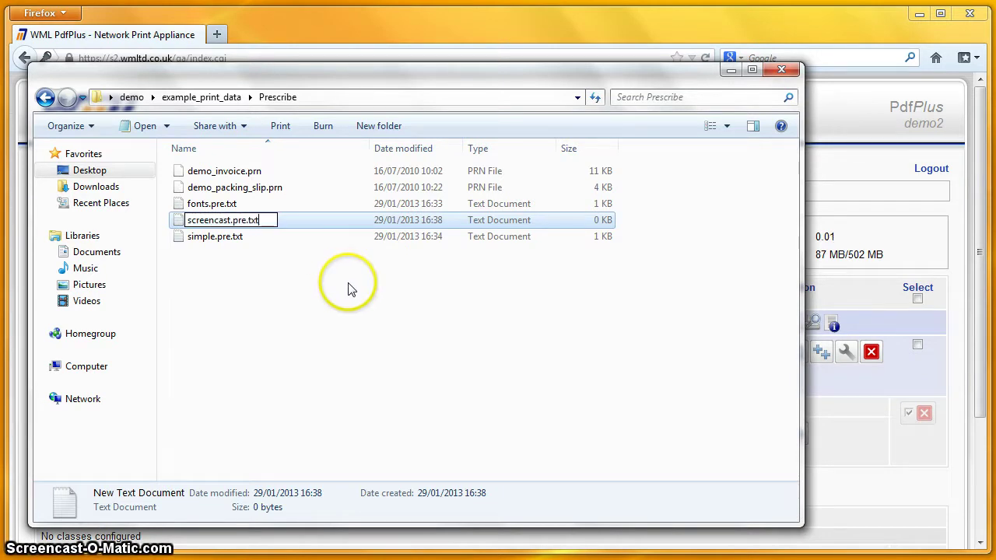
key(Return)
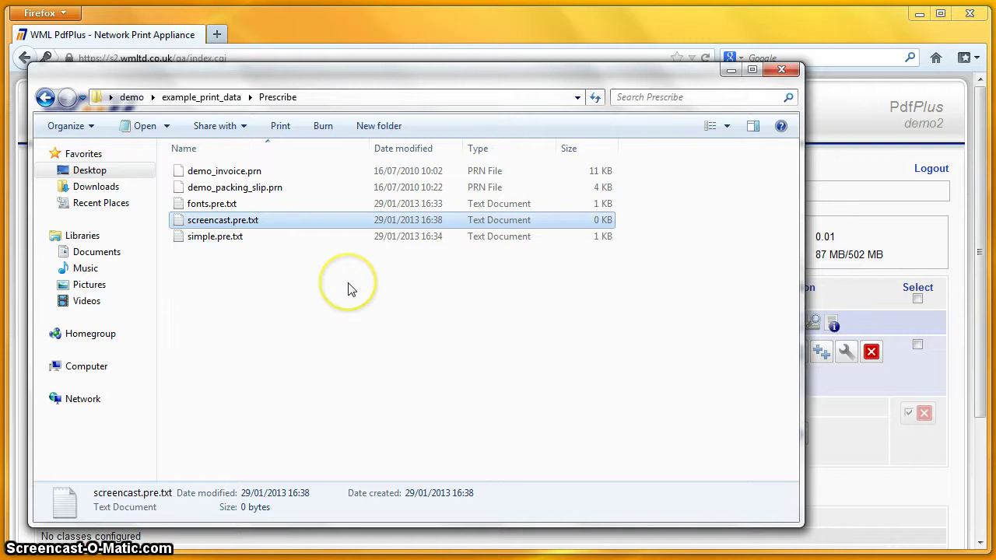
In screencast.pre.txt, write the lines !R!, MZP 3,3;, FONT 4;, TEXT "Hello world";, PAGE;, EXIT;.
double_click(224, 220)
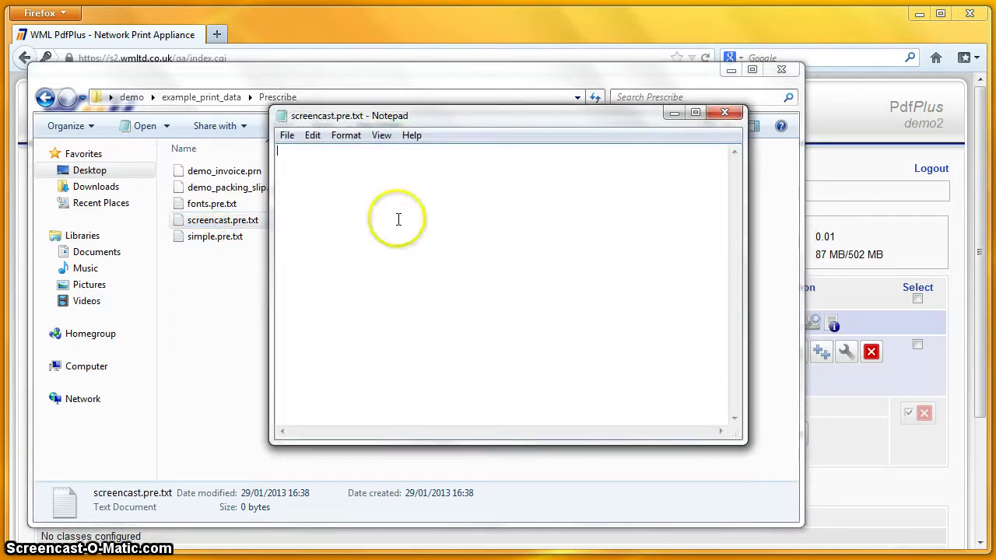
text(!)
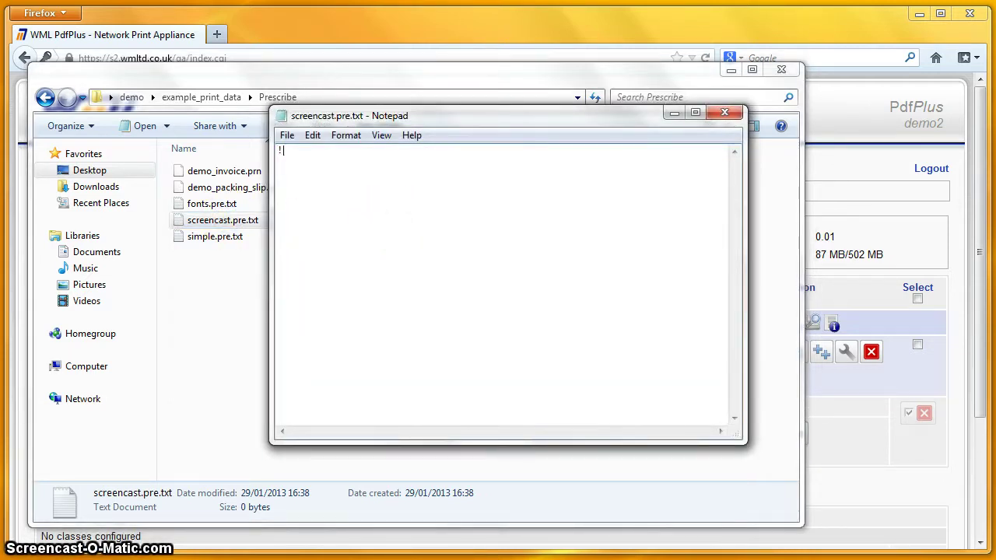
text(R!)
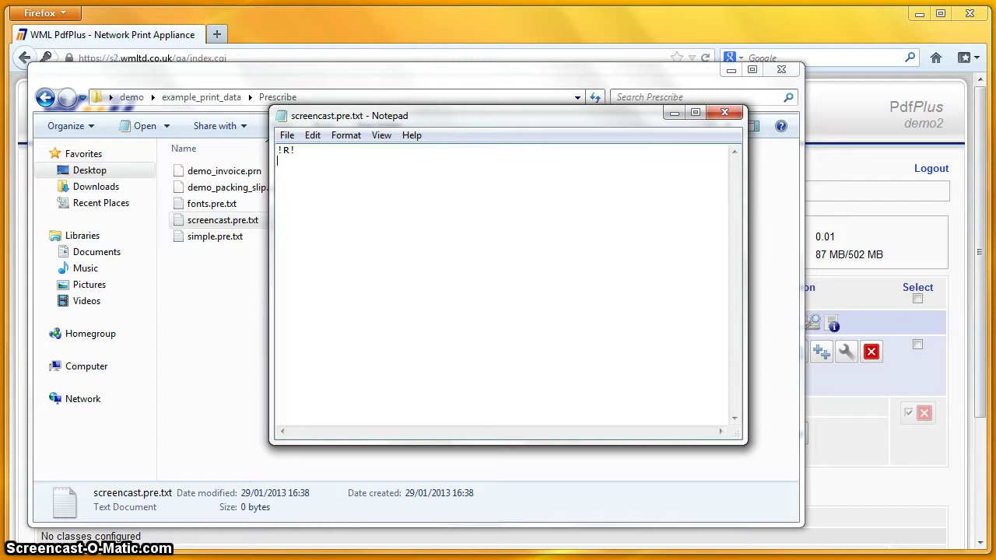
key(Return)
text(MZP 3,3;)
key(Return)
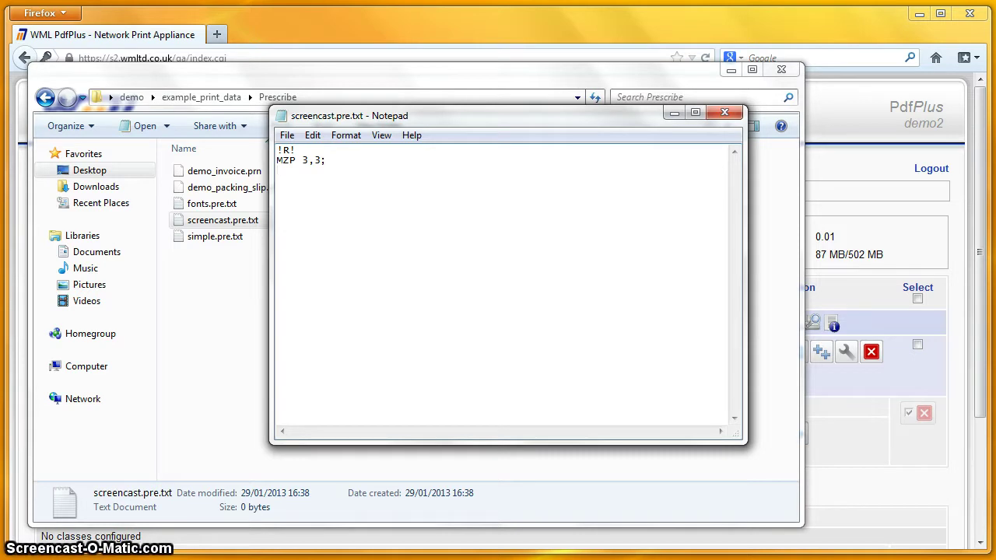
text(FONT 4;)
key(Return)
text(TEXT ")
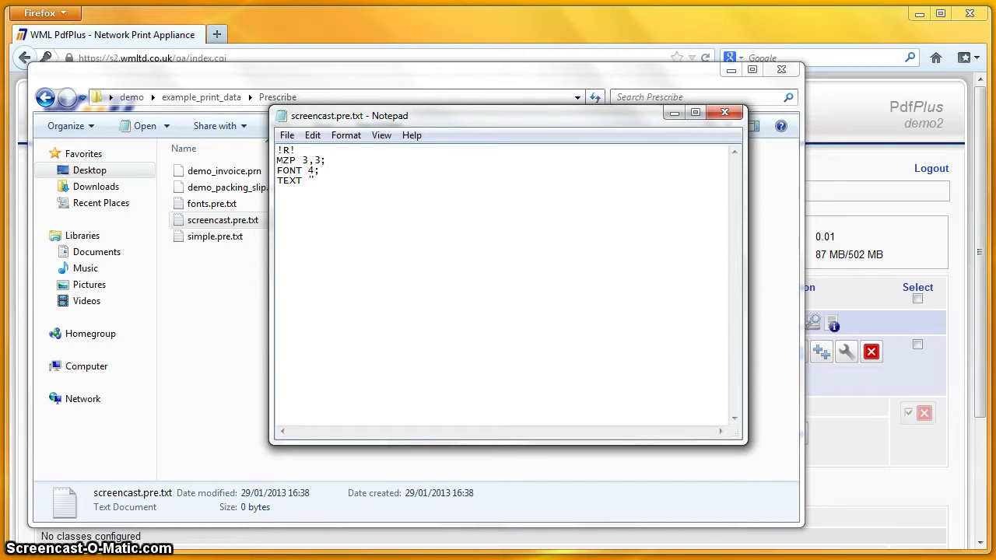
text(Hello)
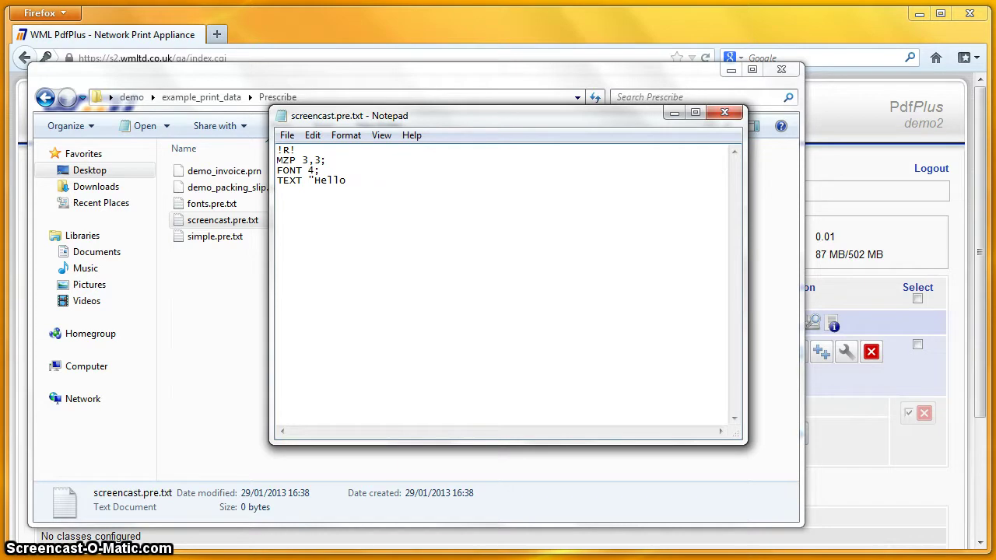
text( world";)
key(Return)
text(PAGE;)
key(Return)
text(E)
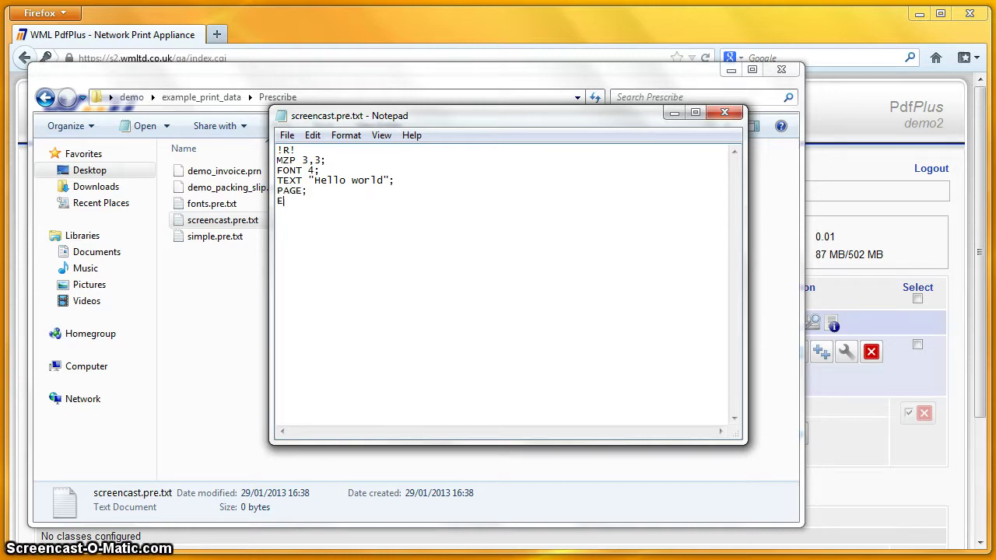
text(XIT;)
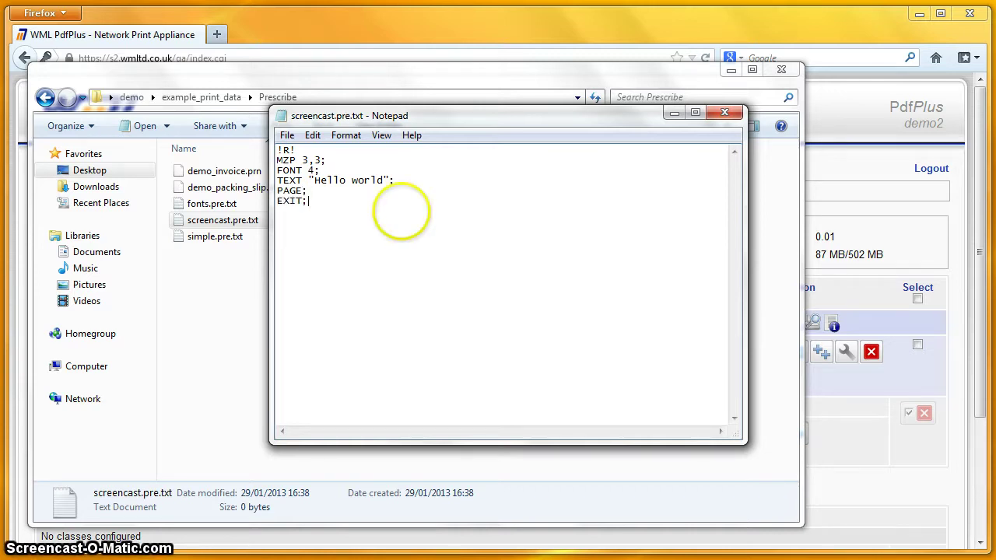
Save the Prescribe job through File > Save and close Notepad.
click(288, 137)
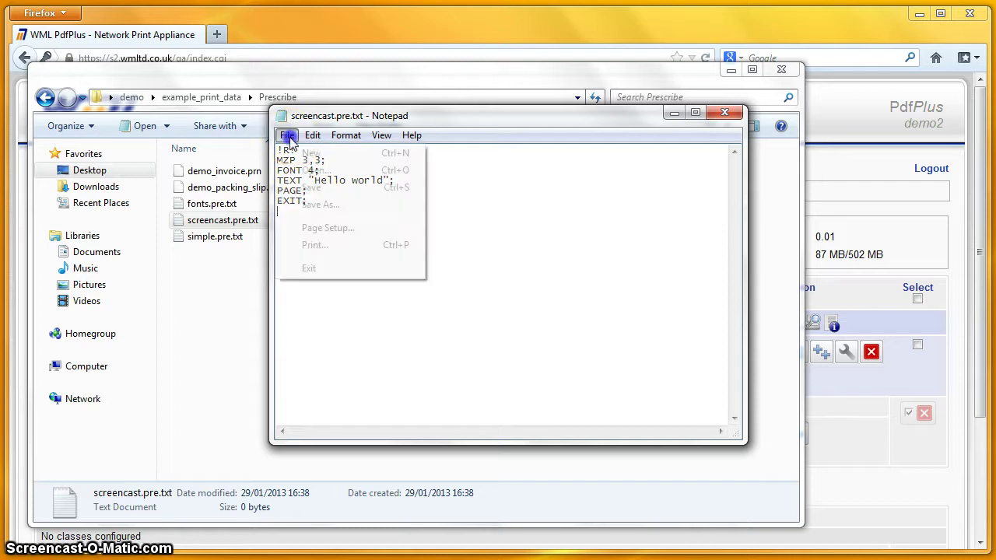
click(318, 189)
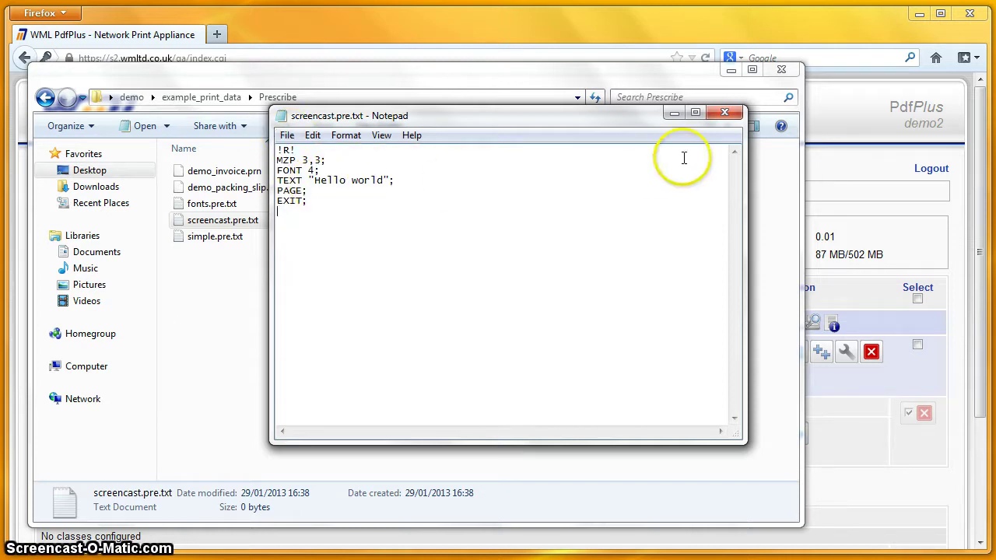
click(734, 118)
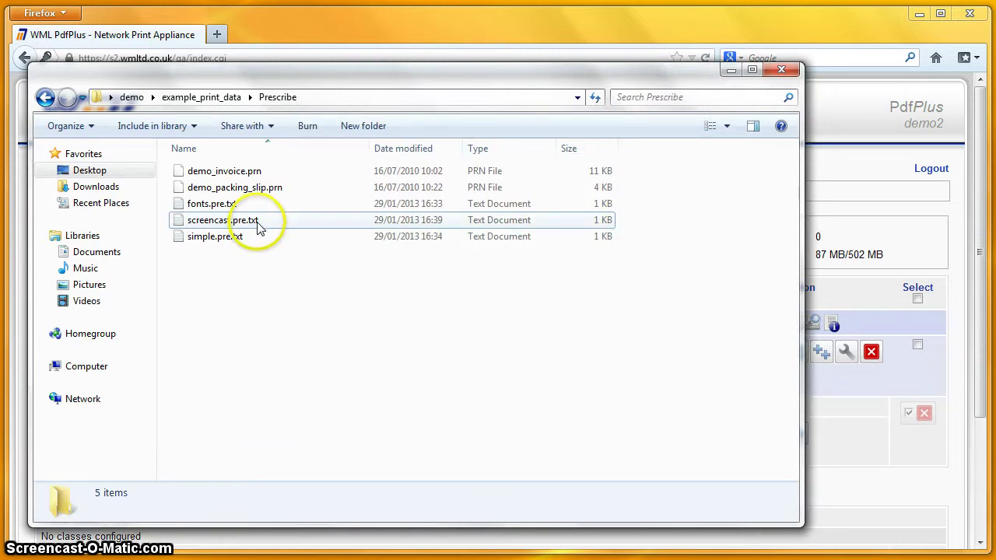
Bring the Firefox window with the PdfPlus Print Queues page in front of Explorer.
mouse_move(258, 226)
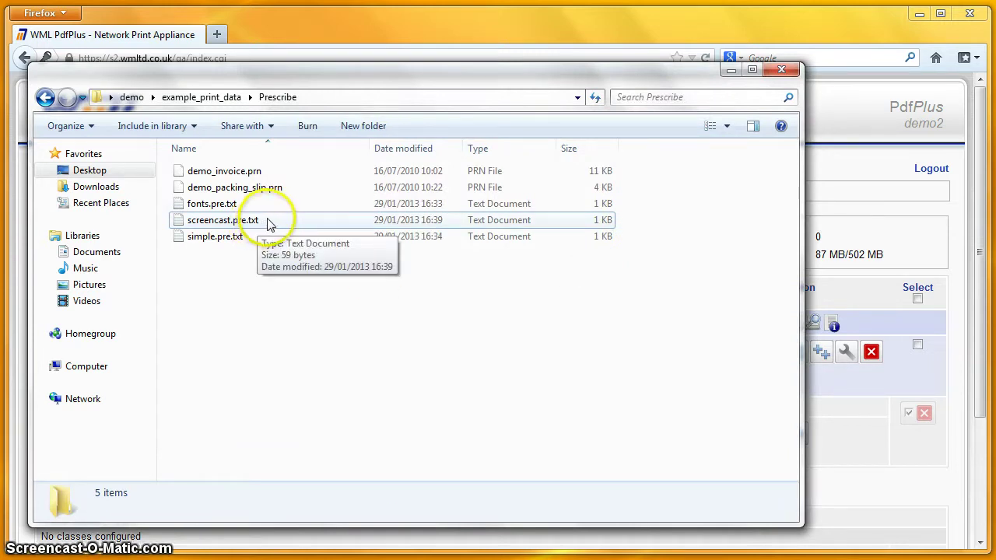
click(334, 33)
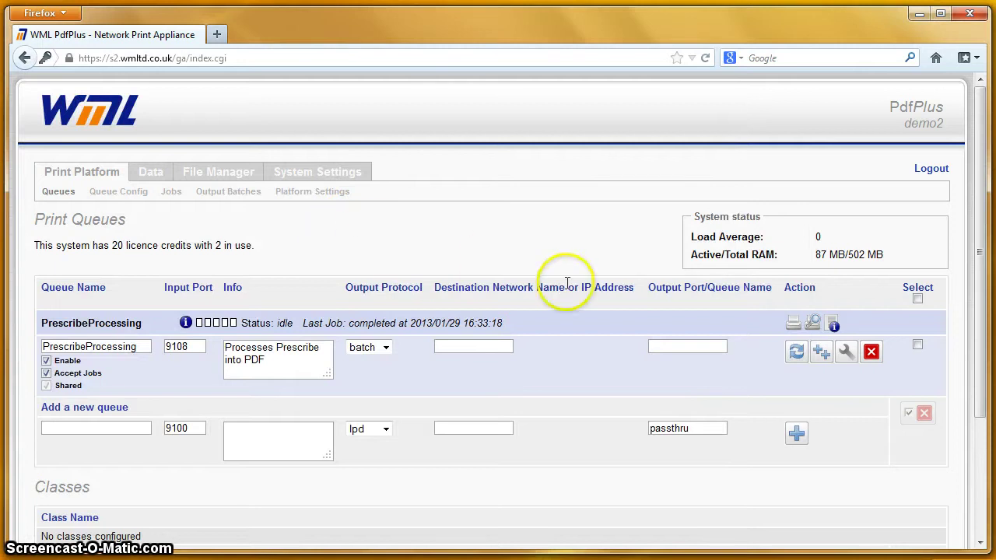
Print screencast.pre.txt to PrescribeProcessing as Job 41 and wait until the queue is idle.
click(792, 325)
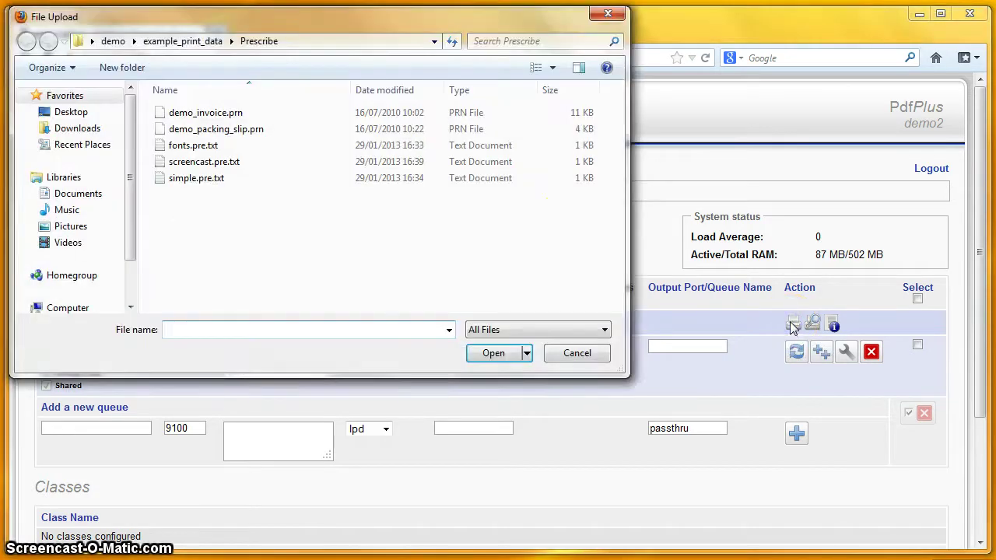
drag(393, 20, 409, 37)
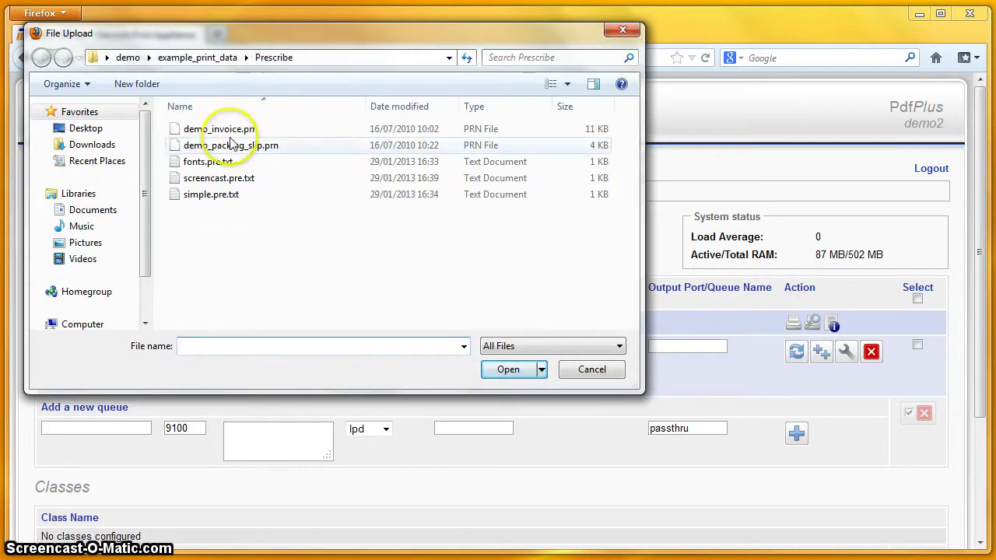
double_click(221, 181)
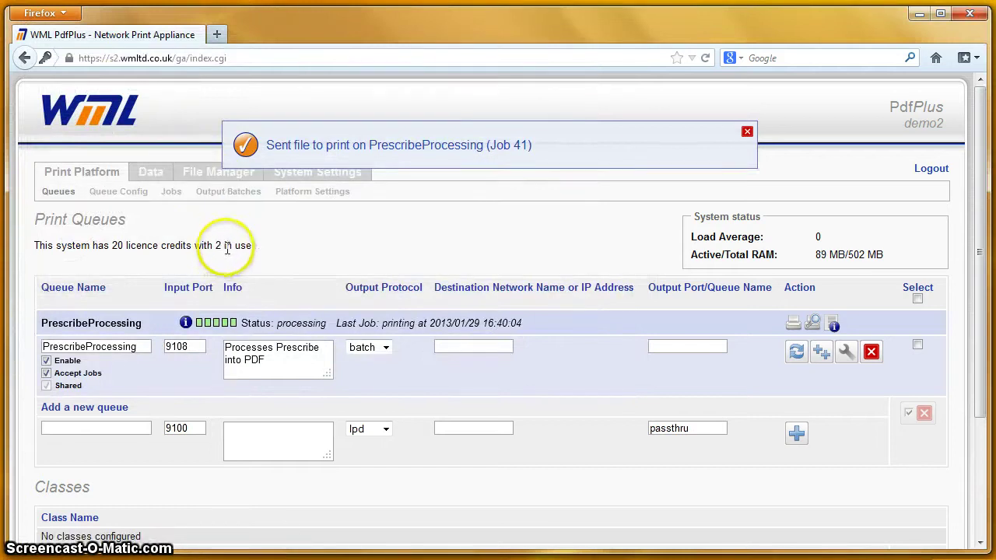
mouse_move(221, 330)
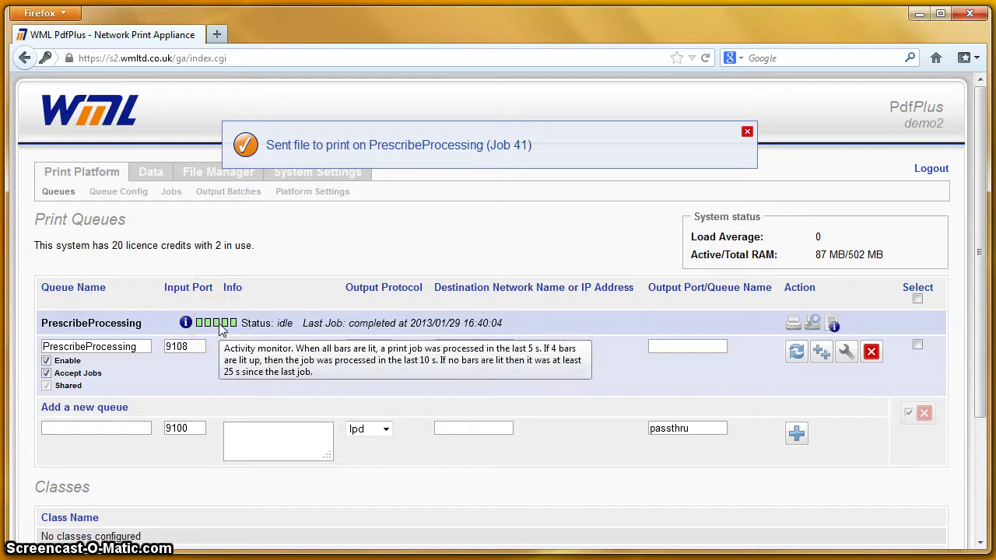
click(232, 330)
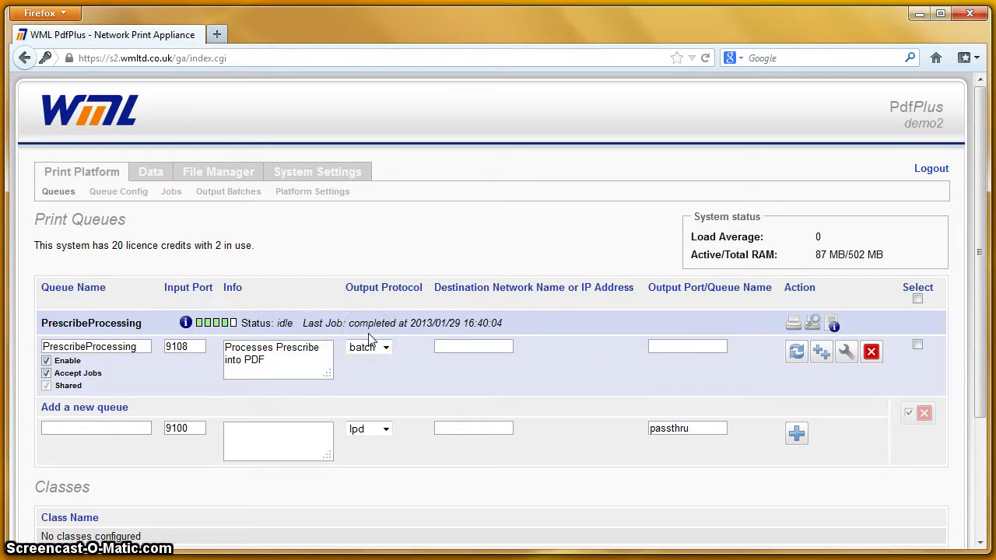
Download all pending batches as 20130129_1640_PrescribeProcessing_outbatch.zip and open it in Windows Explorer.
click(251, 199)
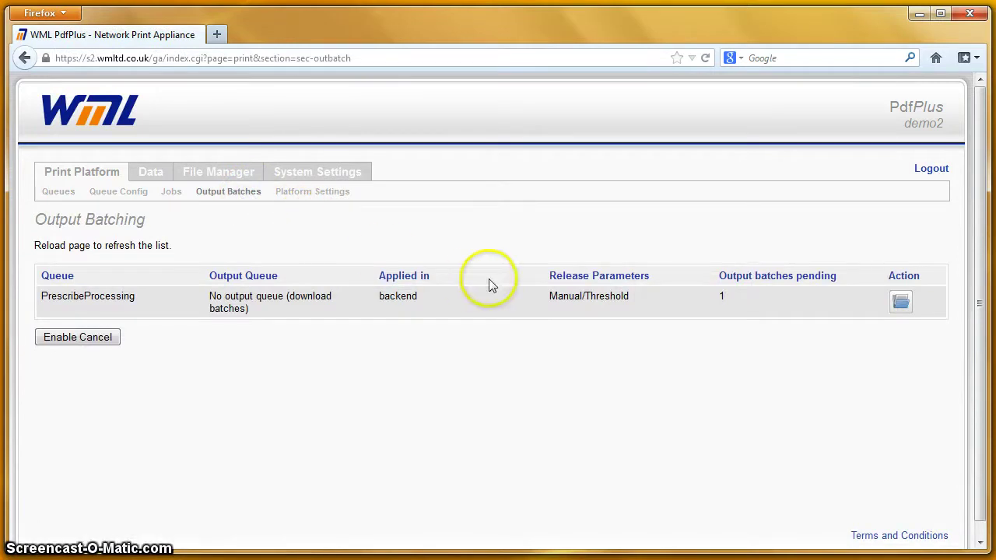
click(901, 307)
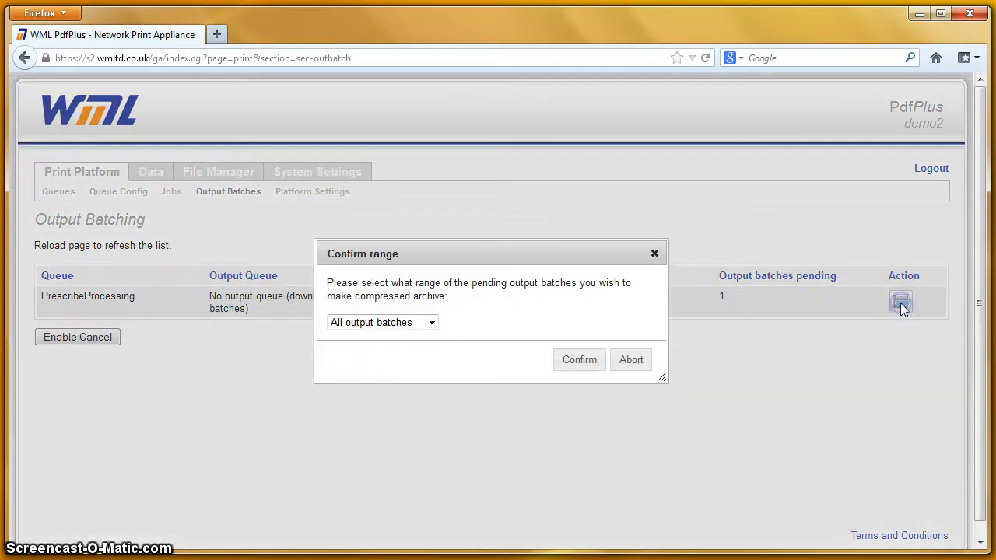
click(582, 358)
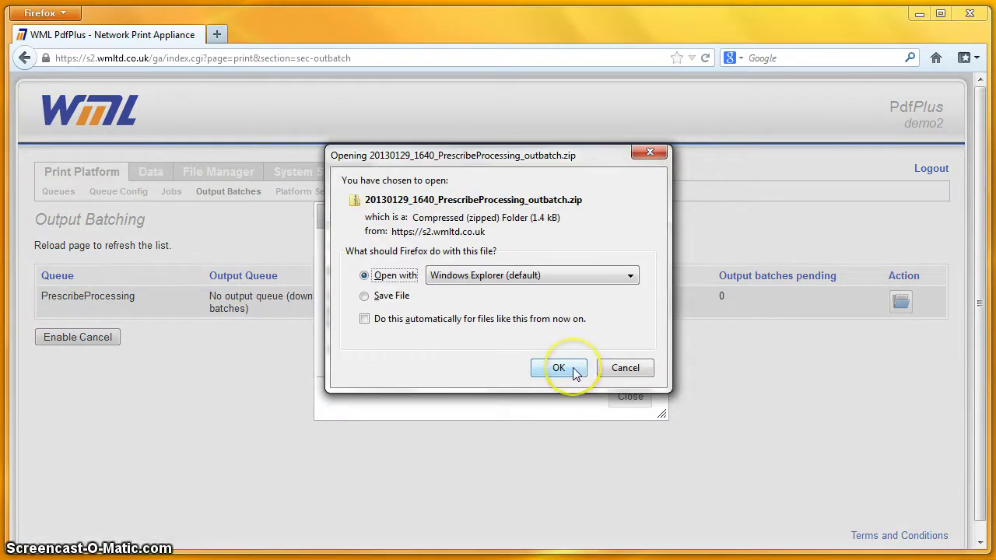
click(575, 373)
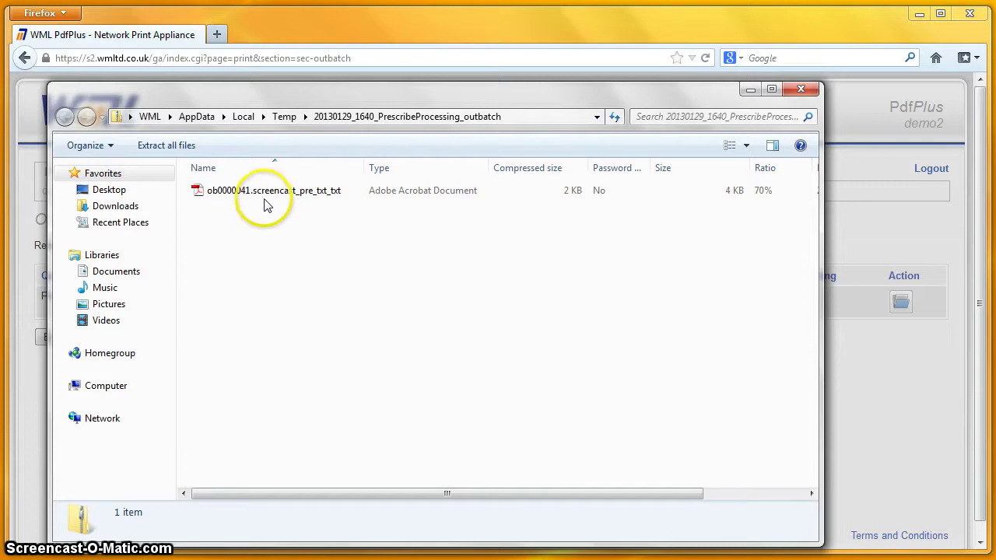
Open the batch's PDF in Adobe Reader to see "Hello world", then close the reader.
double_click(263, 195)
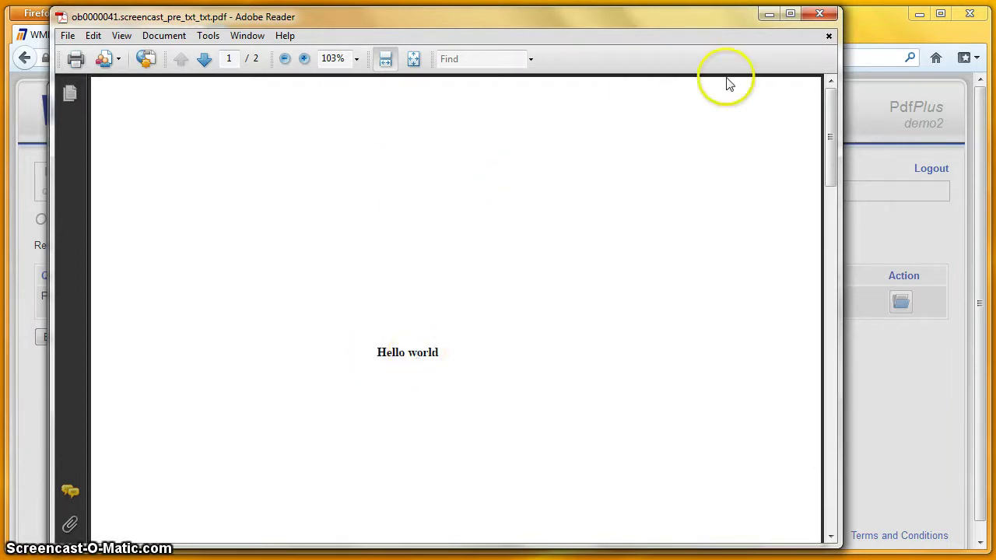
click(819, 15)
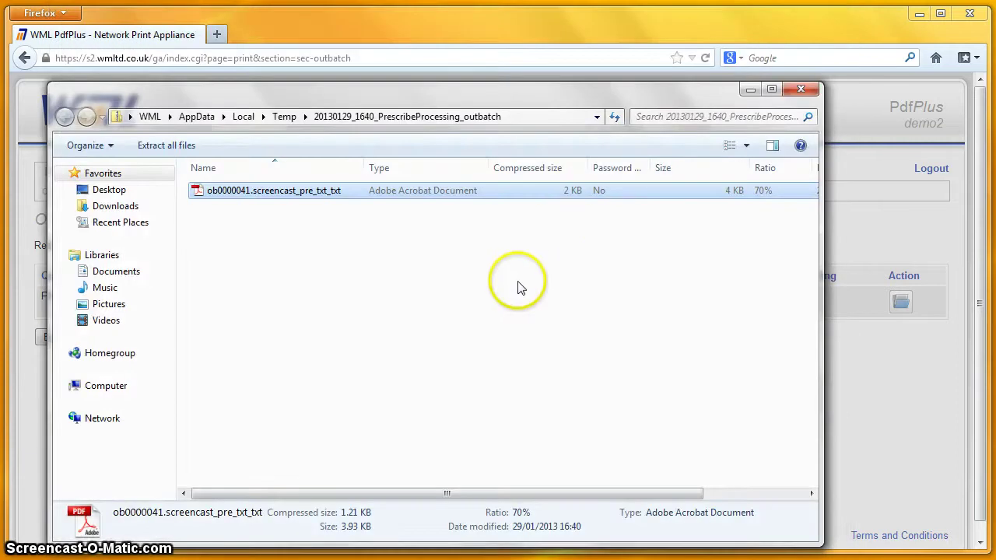
Close the zip window and the download notice, then try opening demo_packing_slip.prn.
click(802, 94)
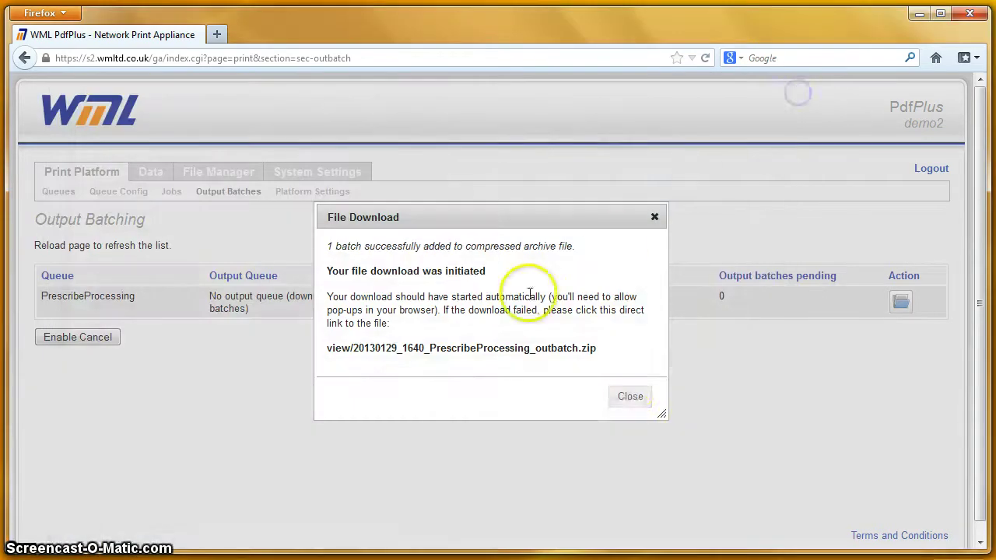
click(629, 394)
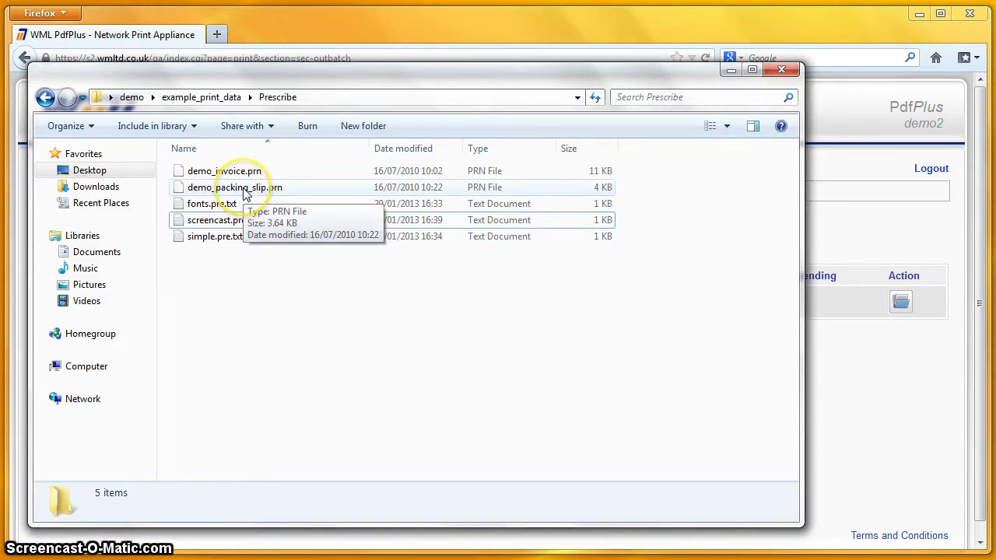
right_click(245, 191)
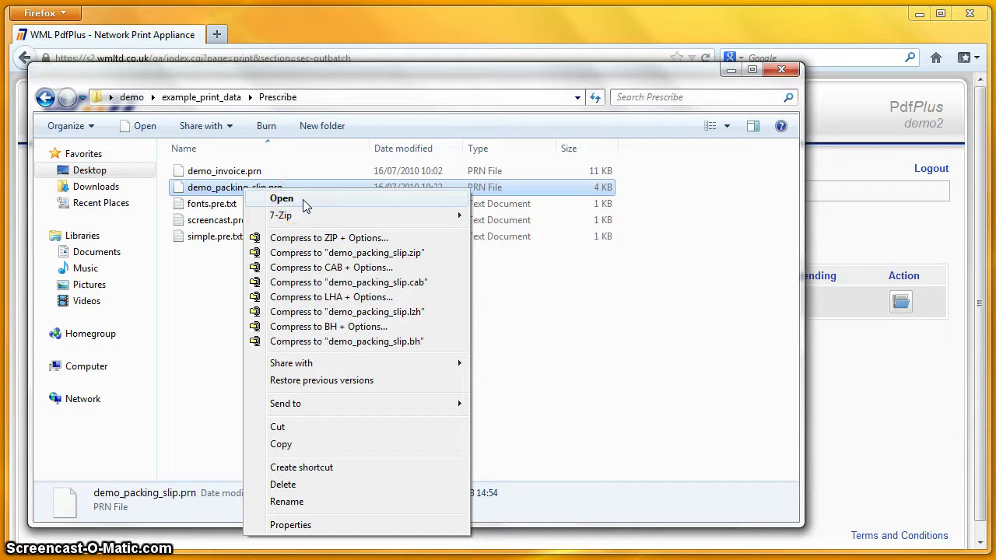
click(302, 199)
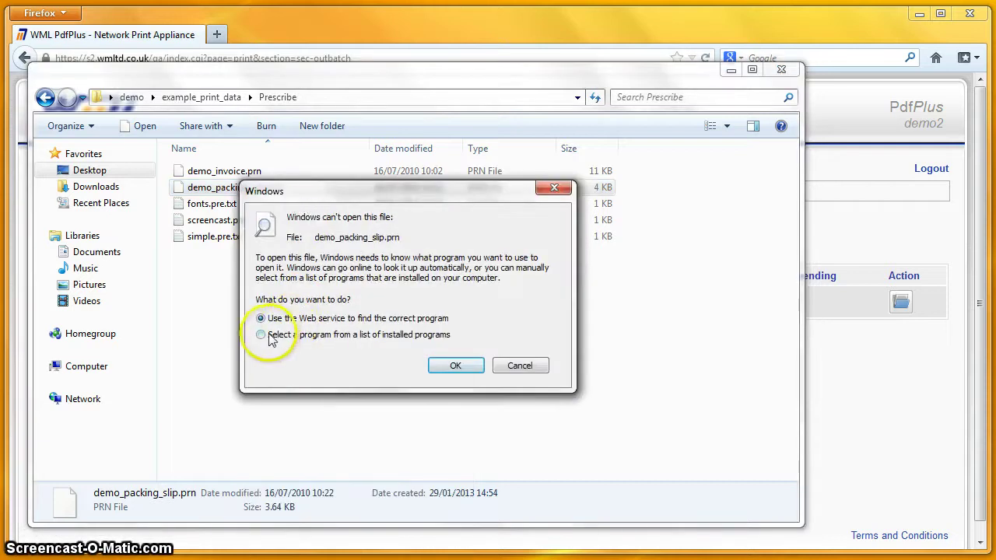
Choose Notepad from the program list to open demo_packing_slip.prn.
click(270, 336)
click(455, 365)
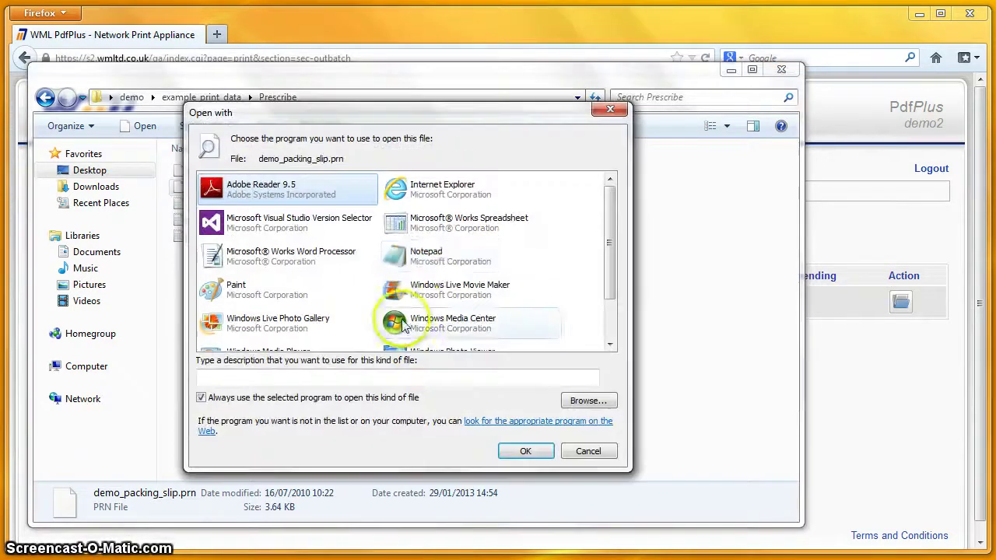
click(432, 256)
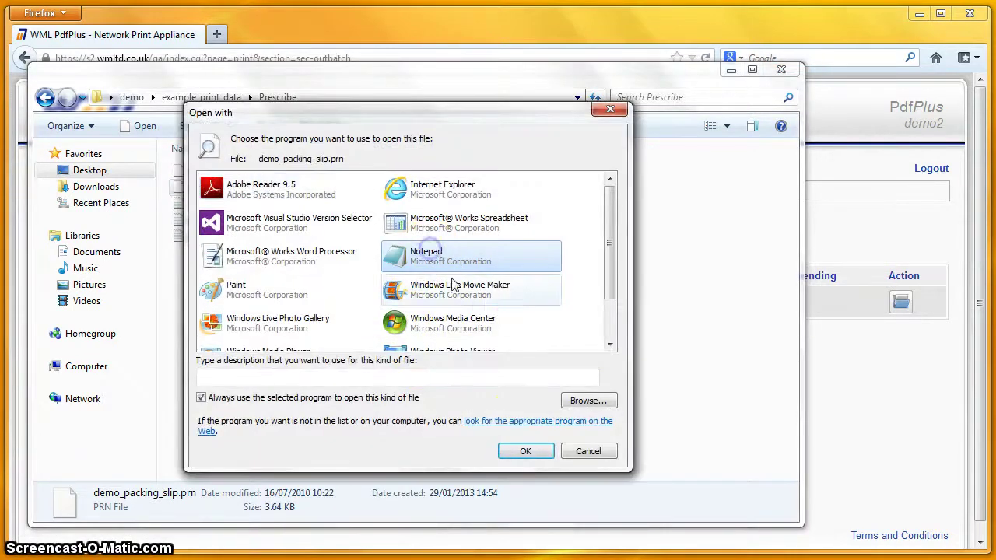
click(527, 452)
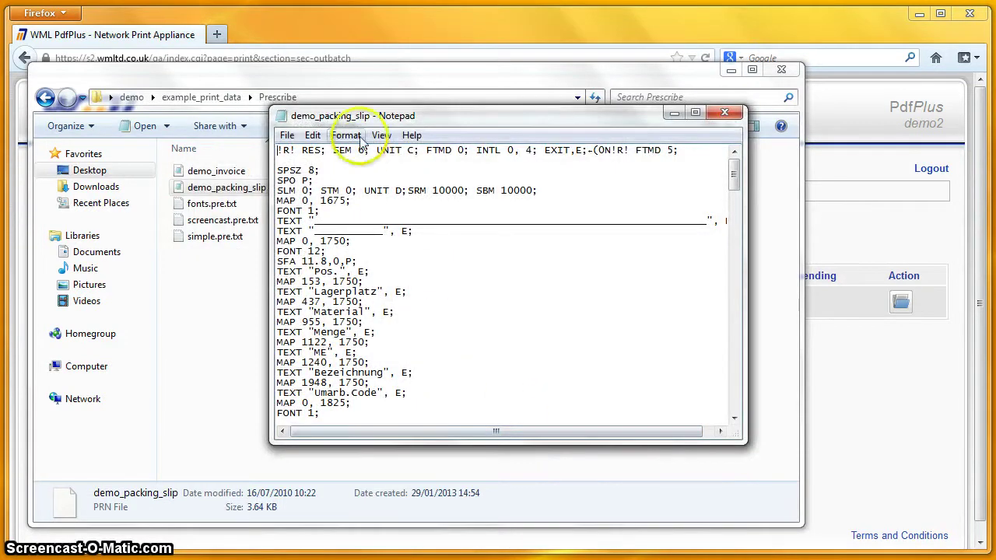
Scroll demo_packing_slip down to its EXIT command, close Notepad, and return to PdfPlus.
drag(366, 115, 341, 113)
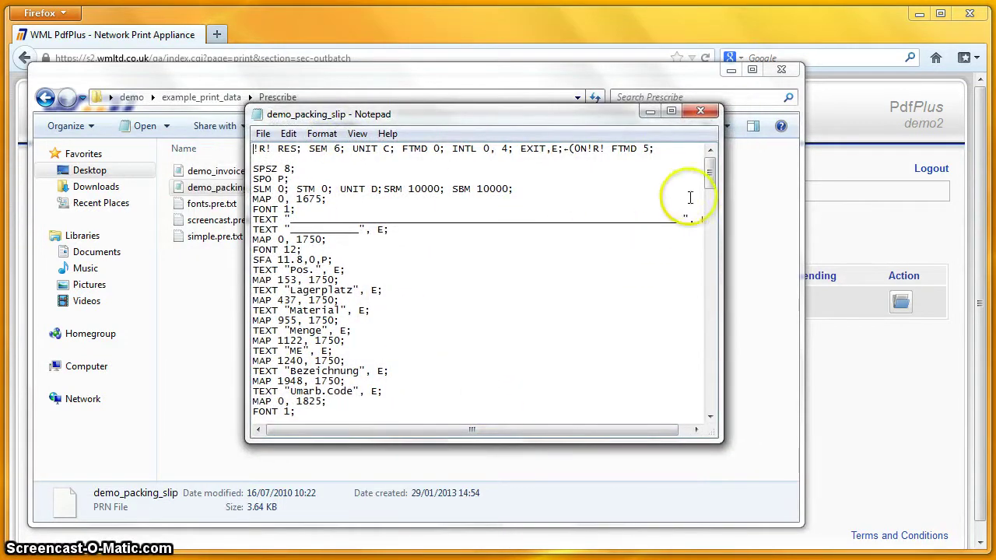
scroll(643, 235, down, 15)
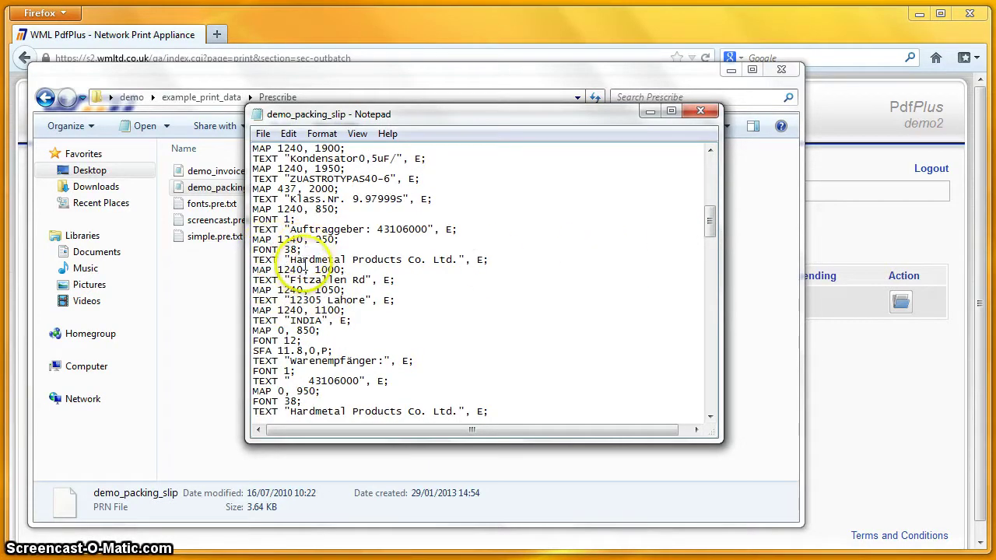
scroll(379, 262, down, 5)
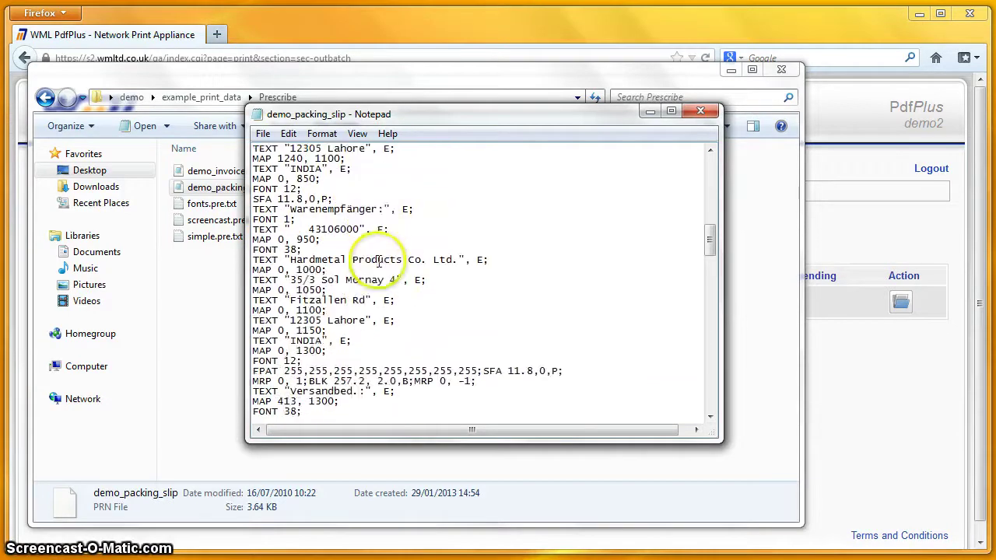
scroll(381, 263, down, 8)
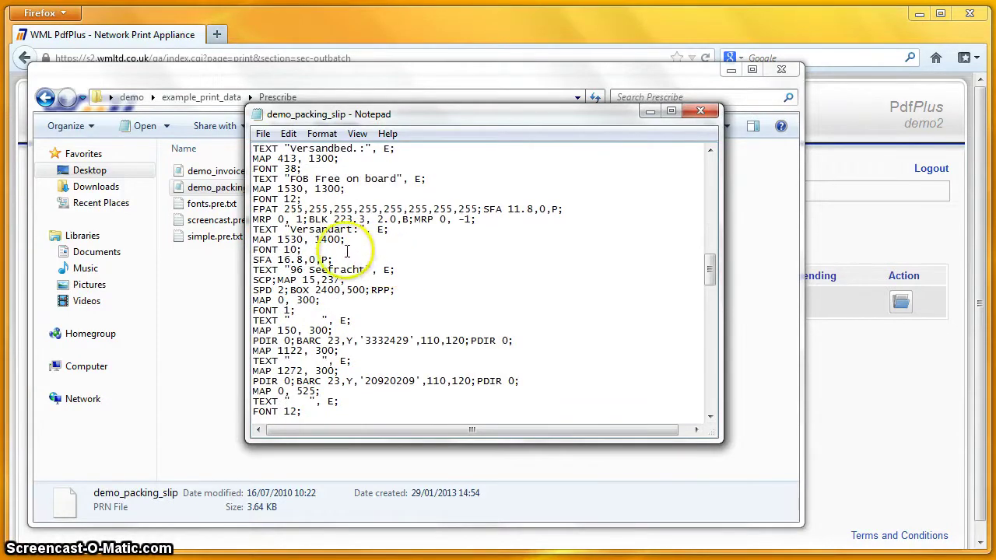
scroll(406, 271, down, 6)
scroll(410, 275, down, 20)
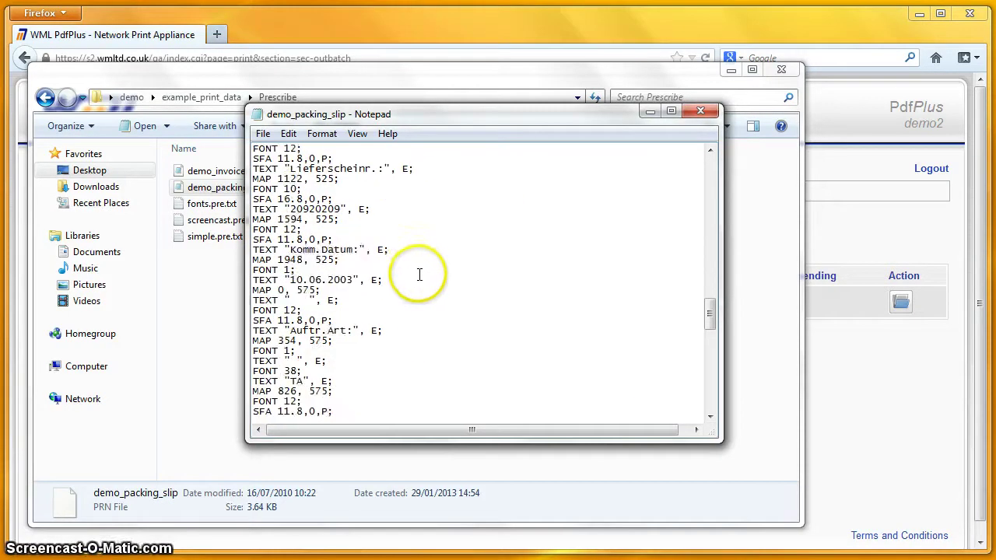
scroll(421, 275, down, 2)
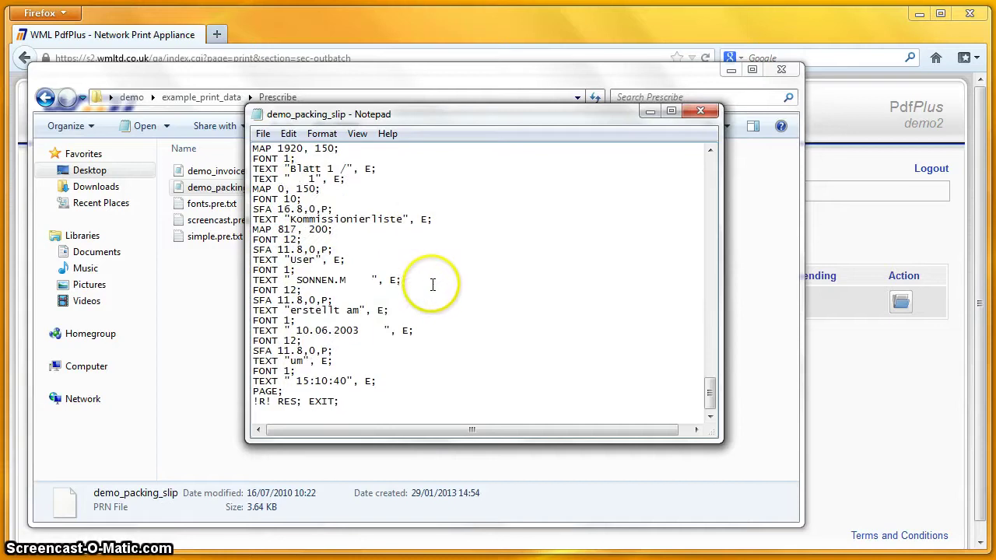
click(700, 113)
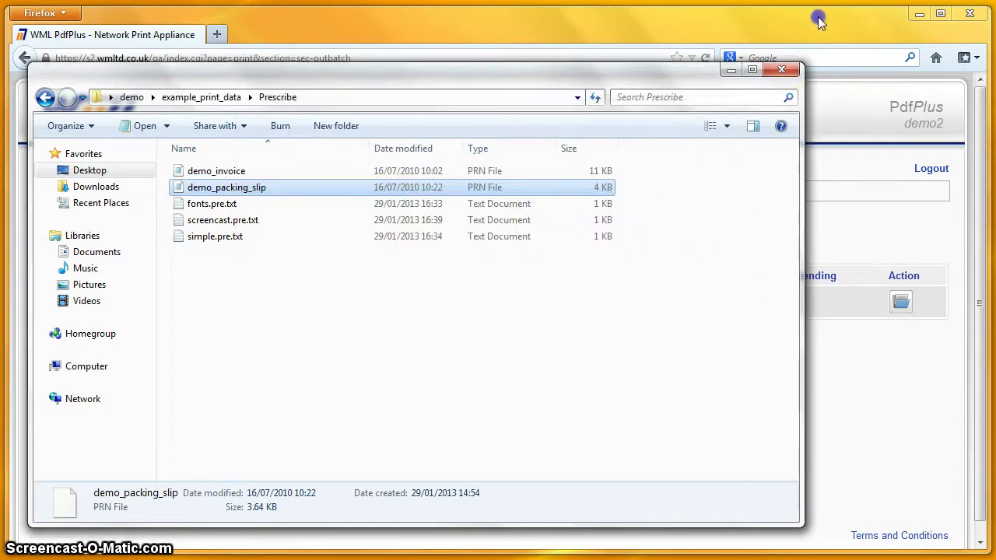
click(819, 21)
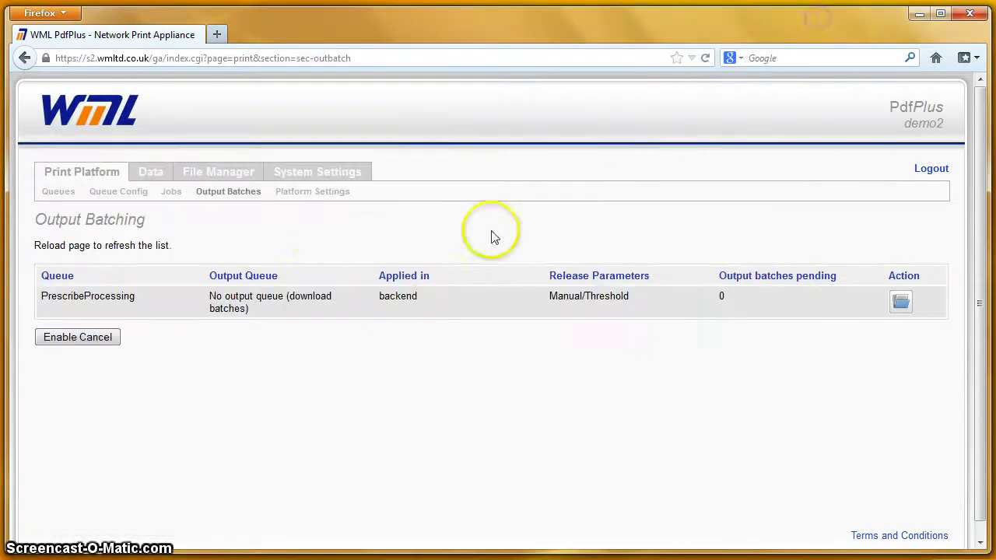
Send the demo_packing_slip sample file to the PrescribeProcessing queue for printing.
click(58, 192)
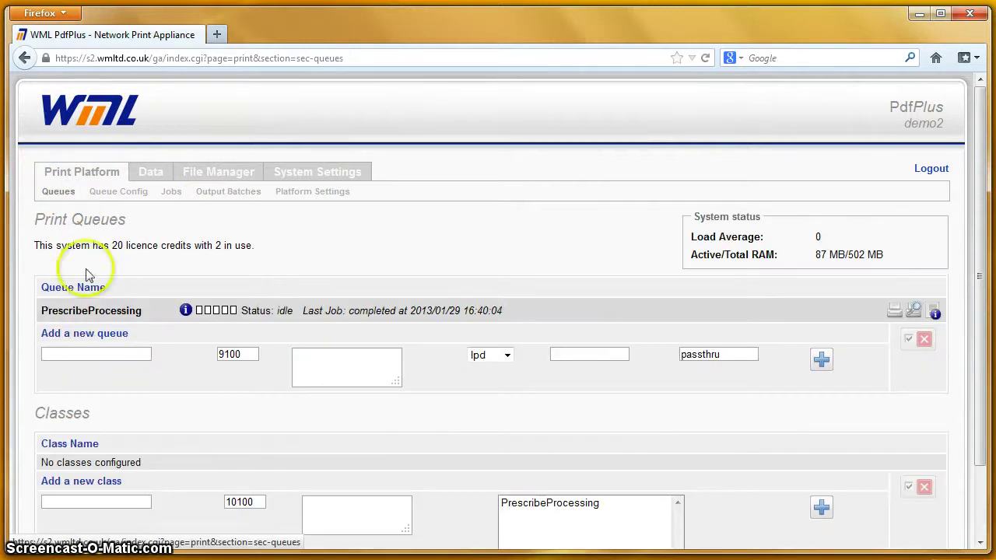
click(894, 311)
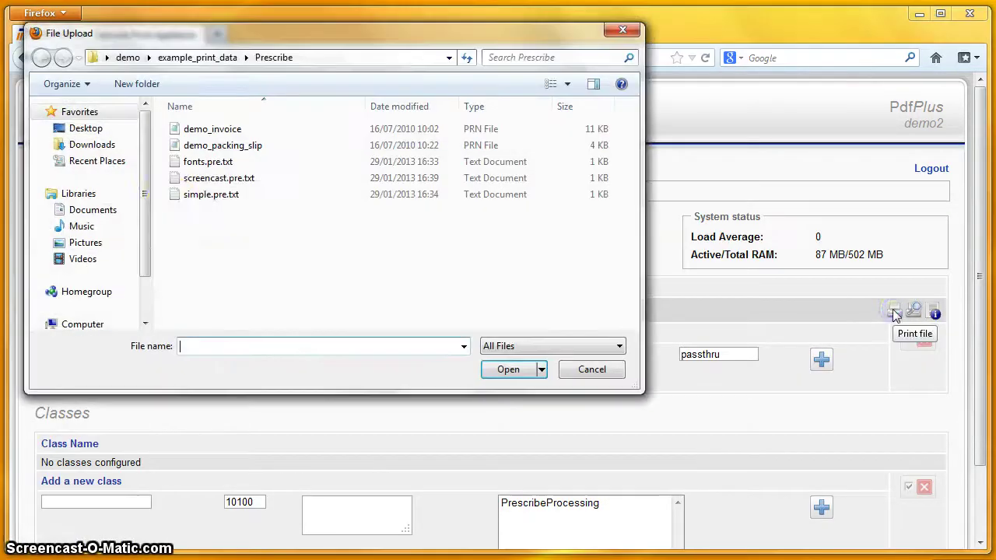
double_click(199, 145)
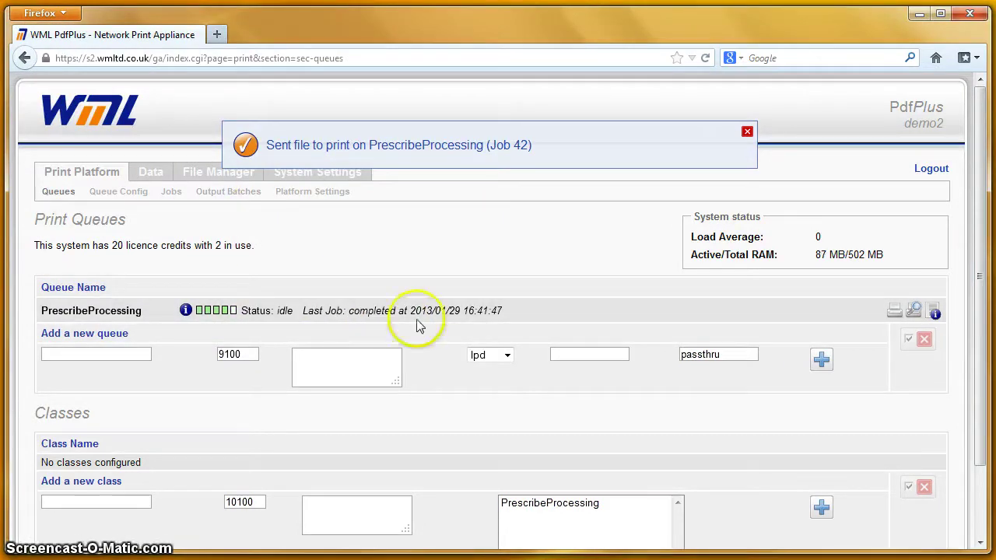
click(747, 133)
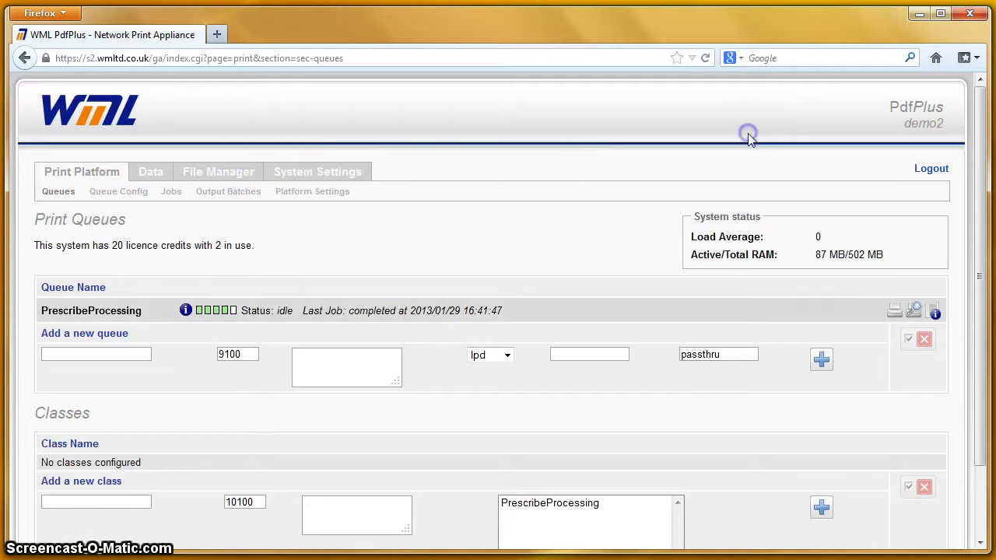
Download batch 20130129_1642_PrescribeProcessing_outbatch.zip and open its Kommissionierliste packing-slip PDF.
click(244, 196)
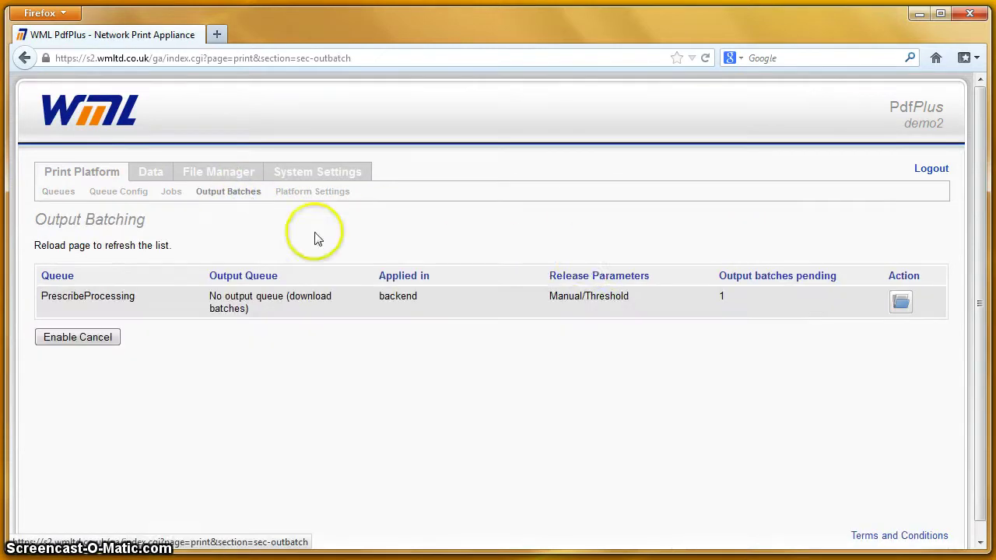
click(900, 302)
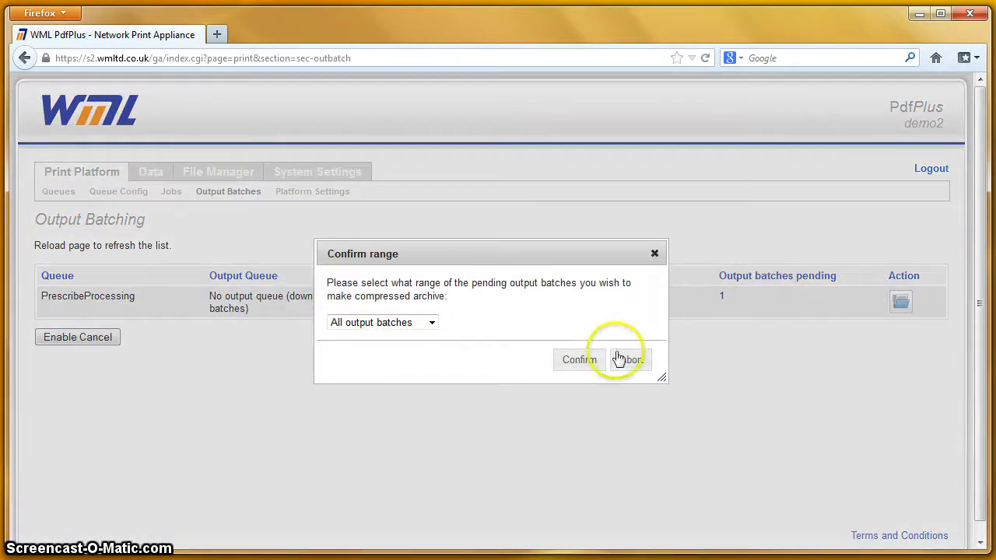
click(592, 361)
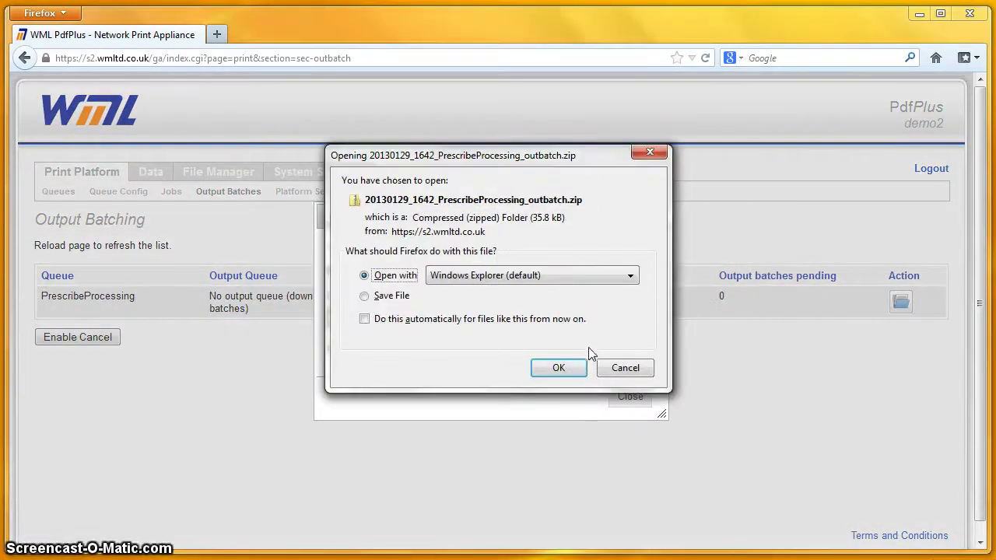
click(574, 366)
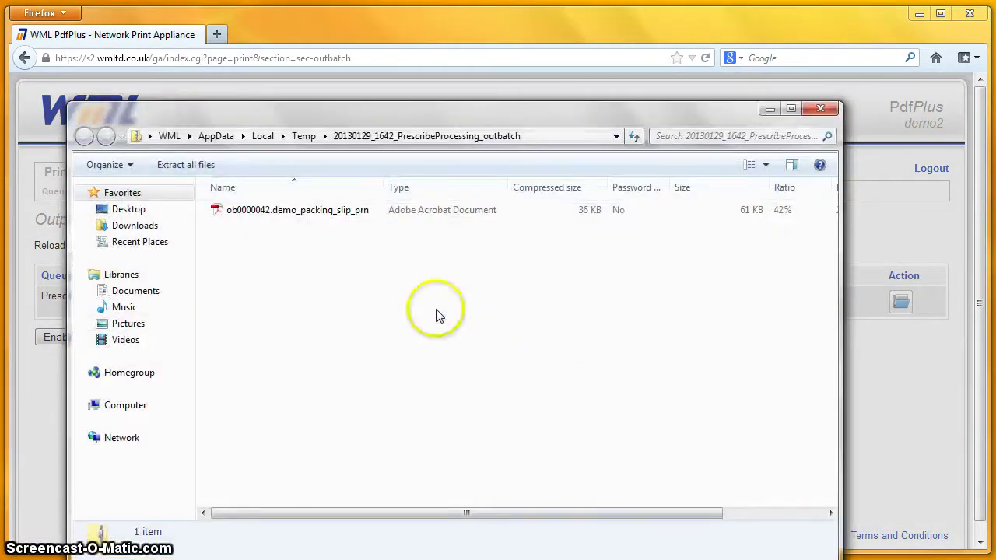
double_click(321, 210)
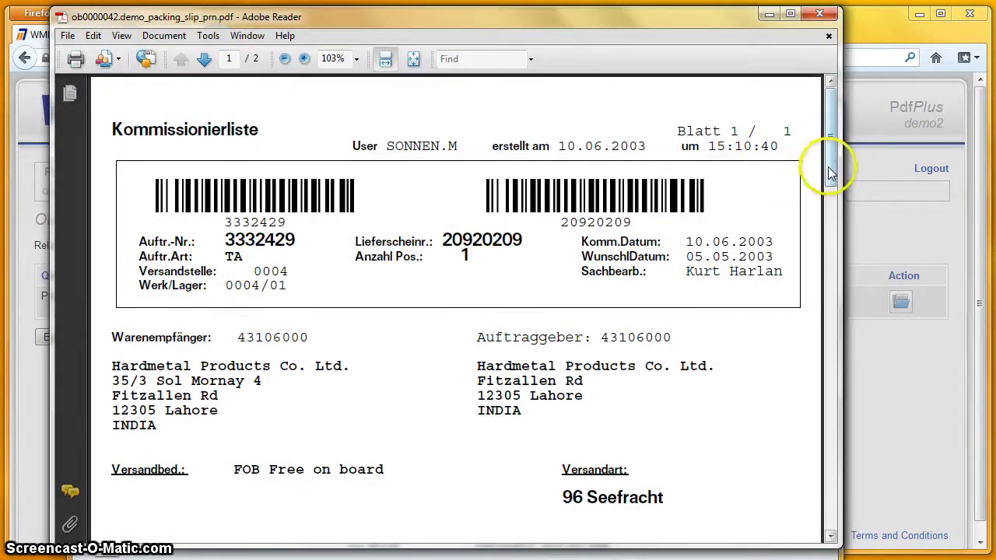
Exit Adobe Reader, close the batch archive window and dismiss the File Download dialog.
drag(829, 161, 810, 155)
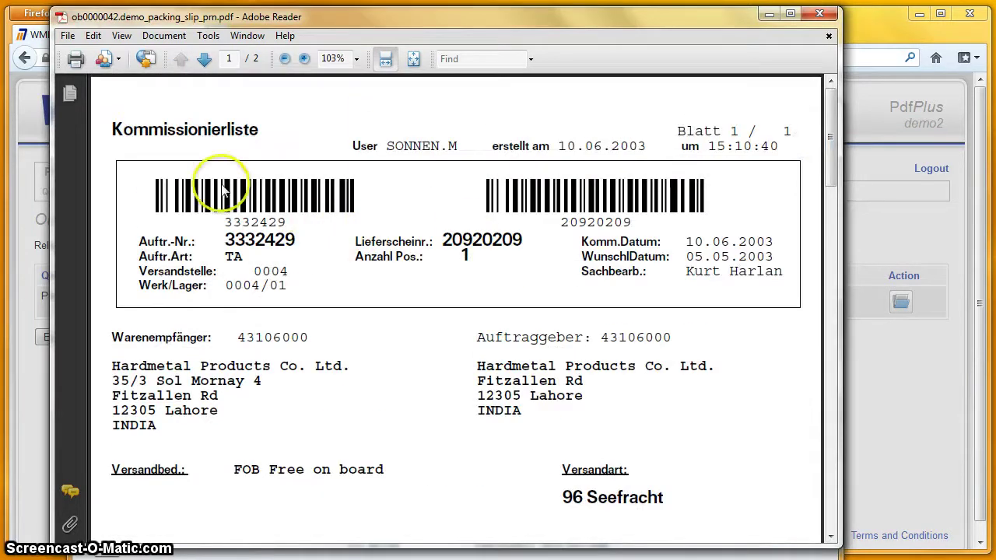
click(67, 37)
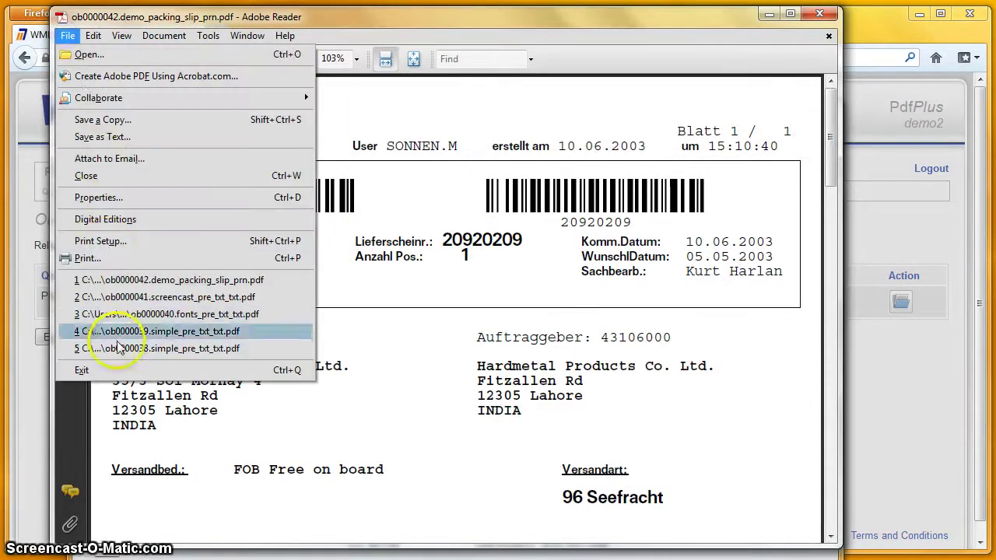
click(123, 369)
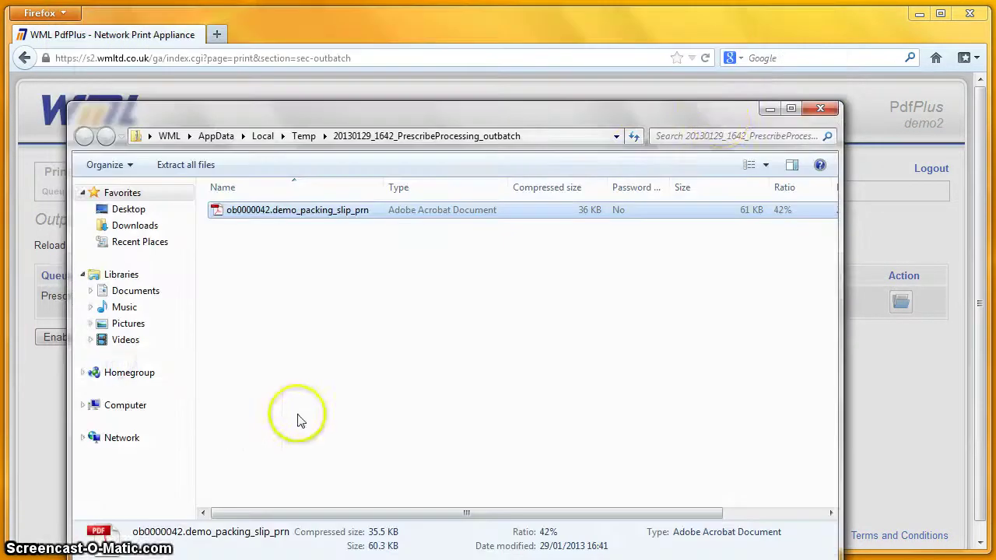
click(812, 109)
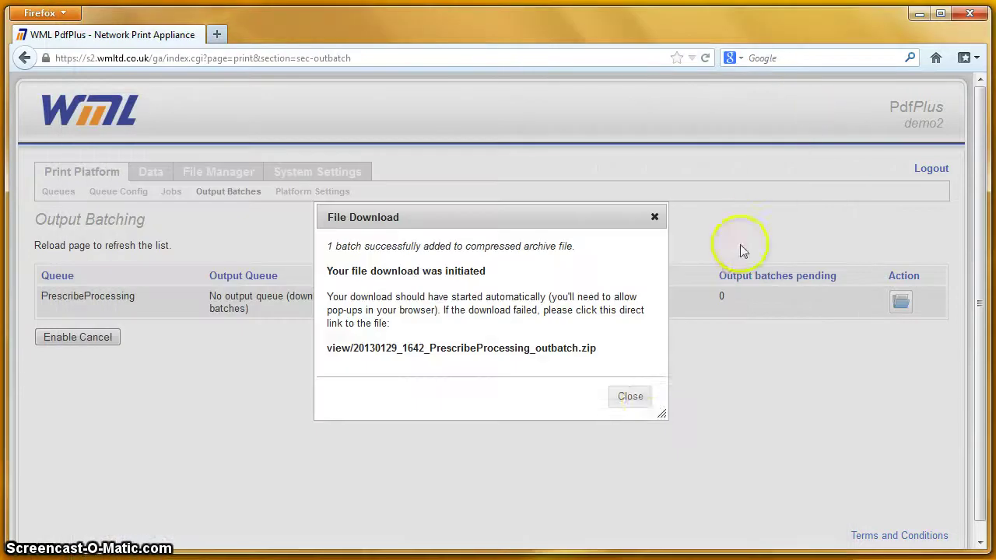
click(630, 397)
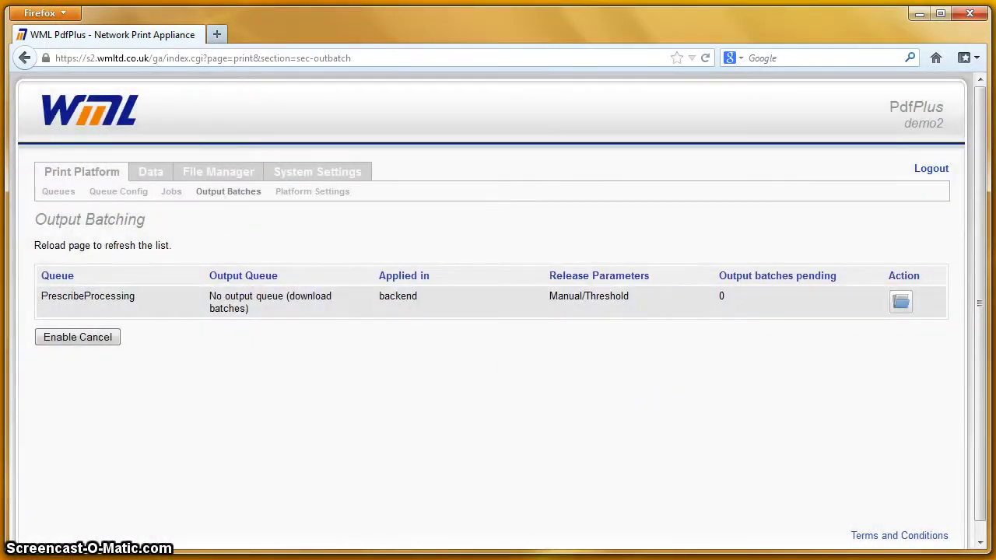
key(alt+Tab)
double_click(233, 172)
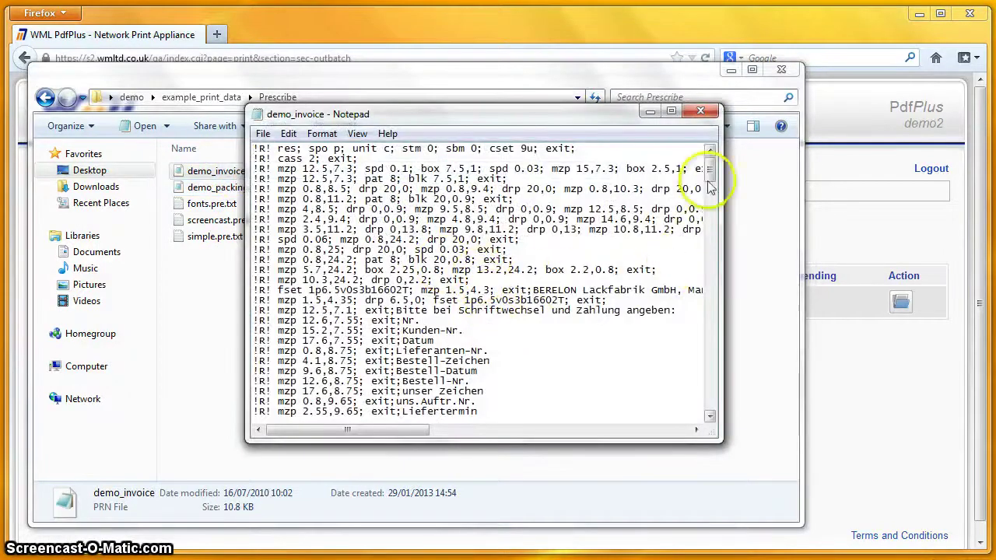
drag(710, 168, 616, 323)
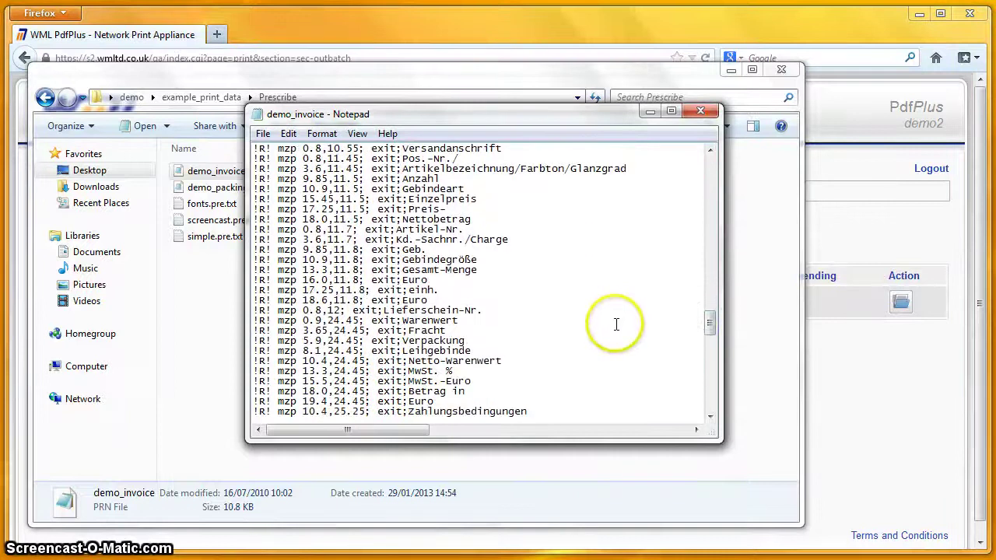
scroll(615, 323, down, 13)
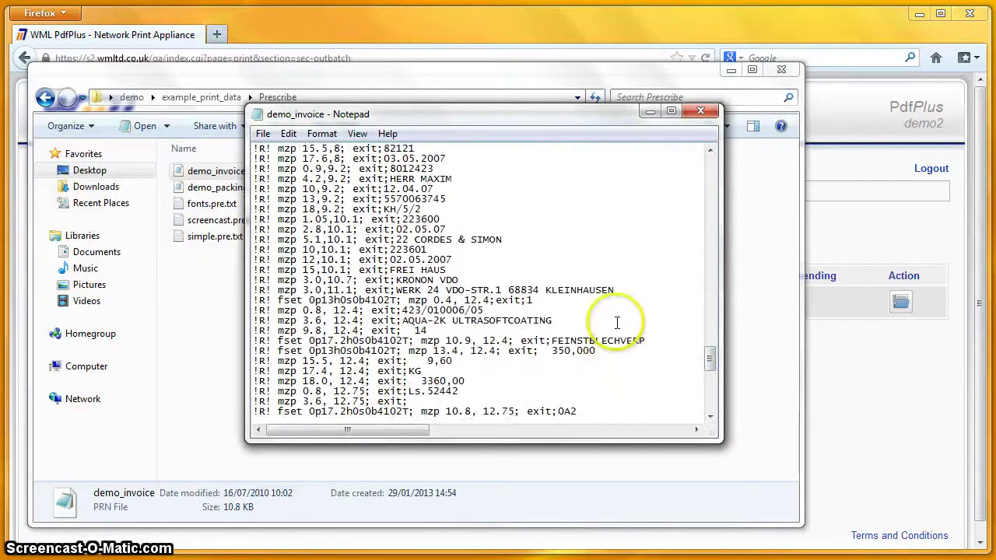
scroll(617, 323, down, 4)
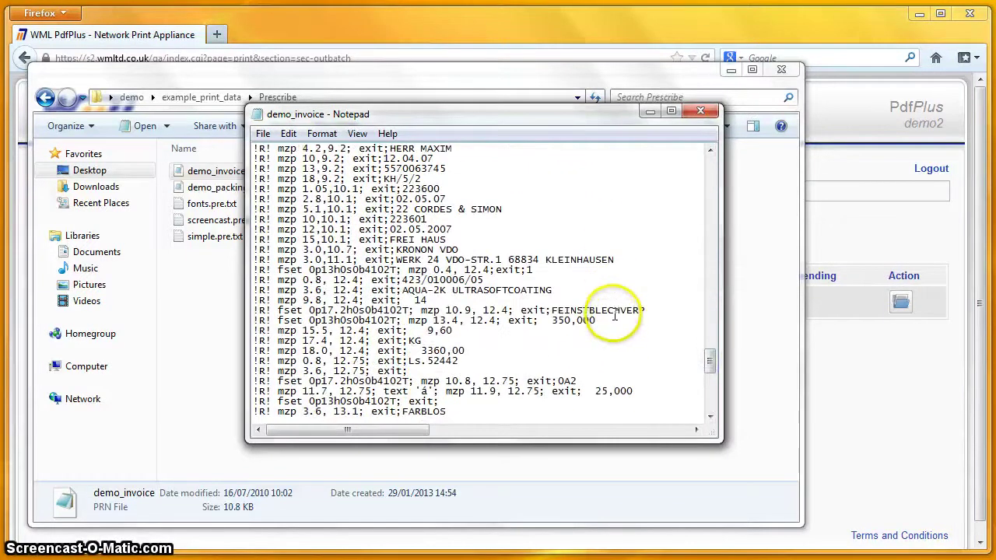
click(700, 114)
Send the demo_invoice sample file to the PrescribeProcessing queue for printing.
click(833, 194)
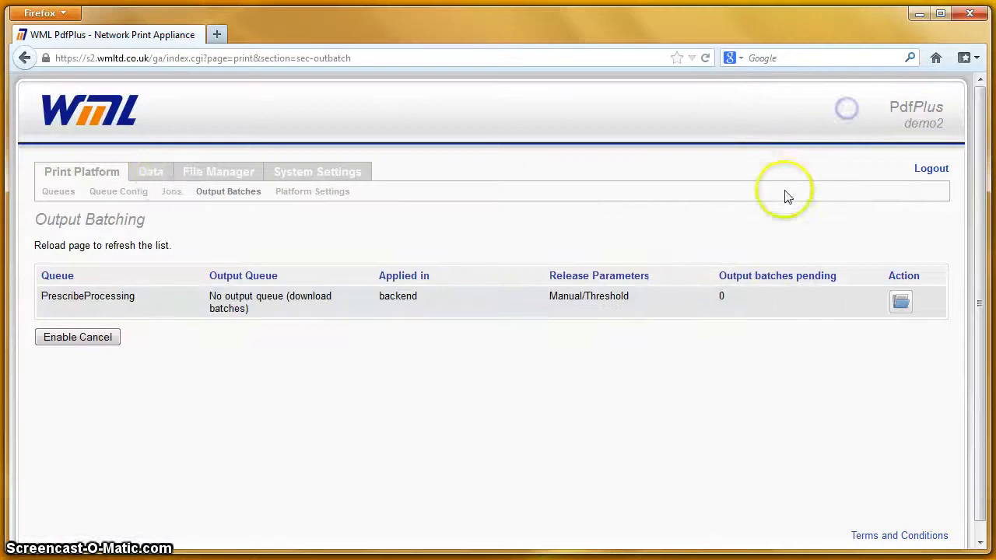
click(62, 195)
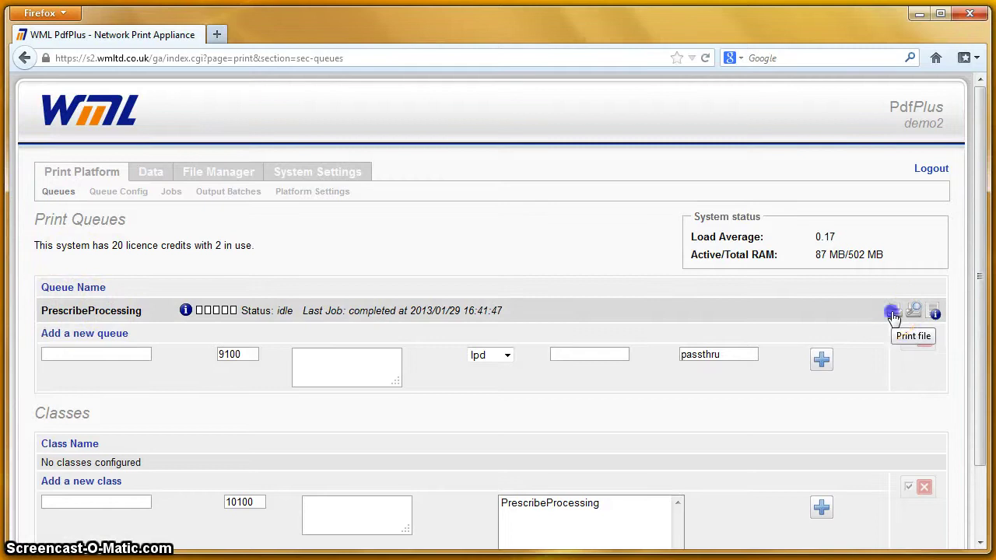
click(893, 314)
click(215, 132)
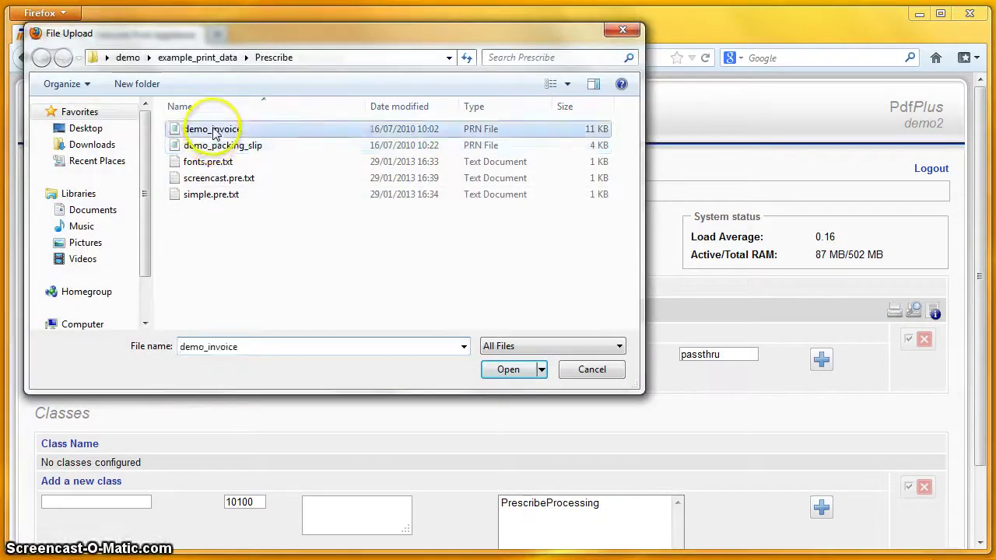
double_click(215, 132)
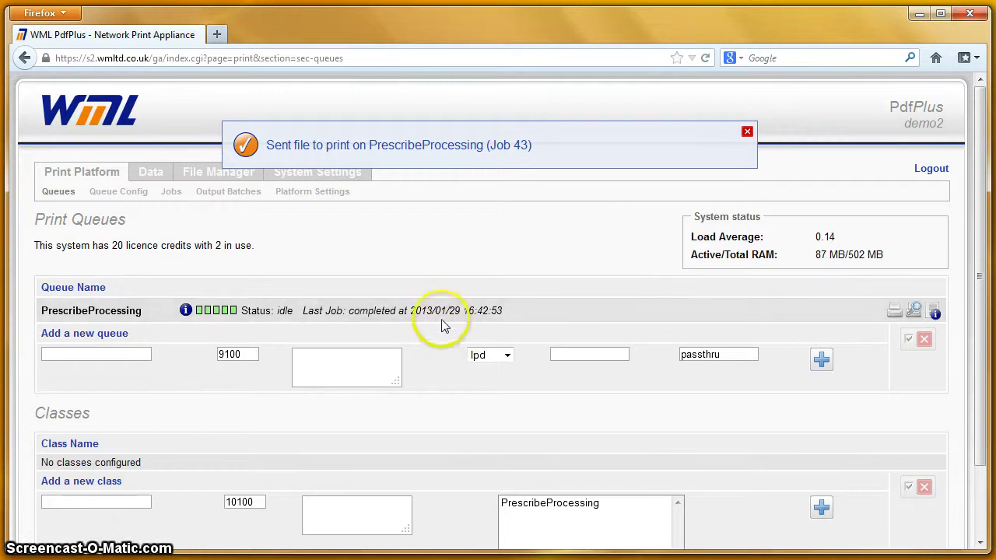
Download batch 20130129_1643_PrescribeProcessing_outbatch.zip and open its four-page Rechnung invoice PDF.
click(223, 193)
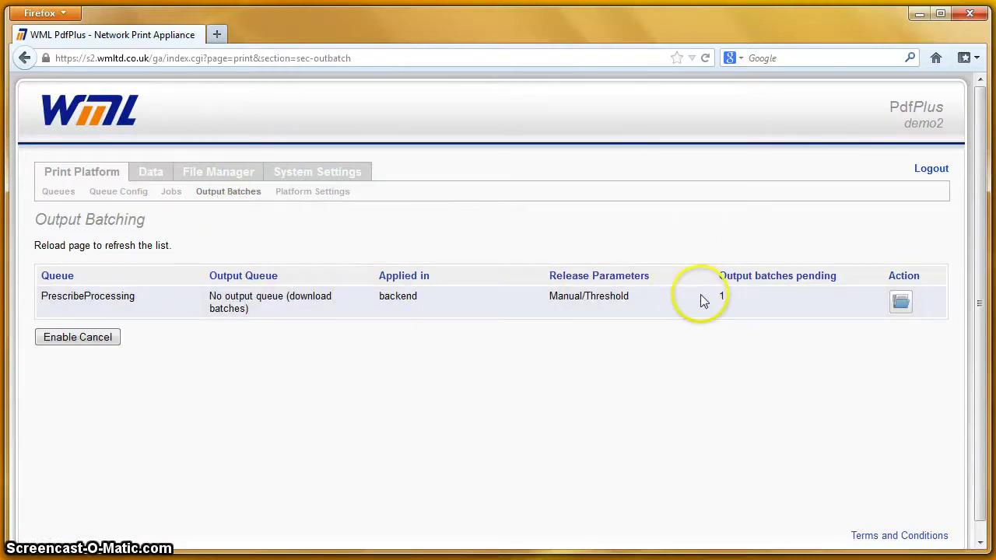
click(900, 303)
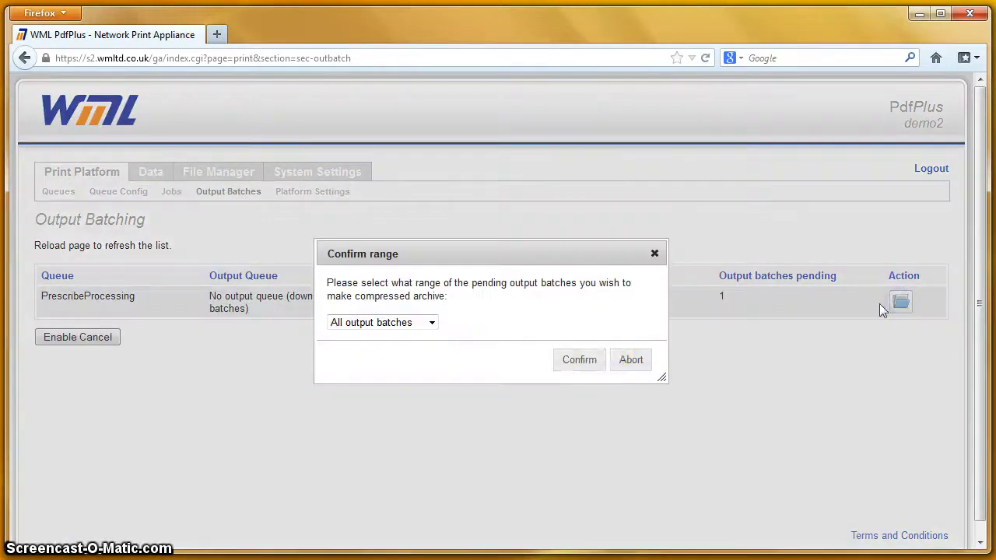
click(594, 361)
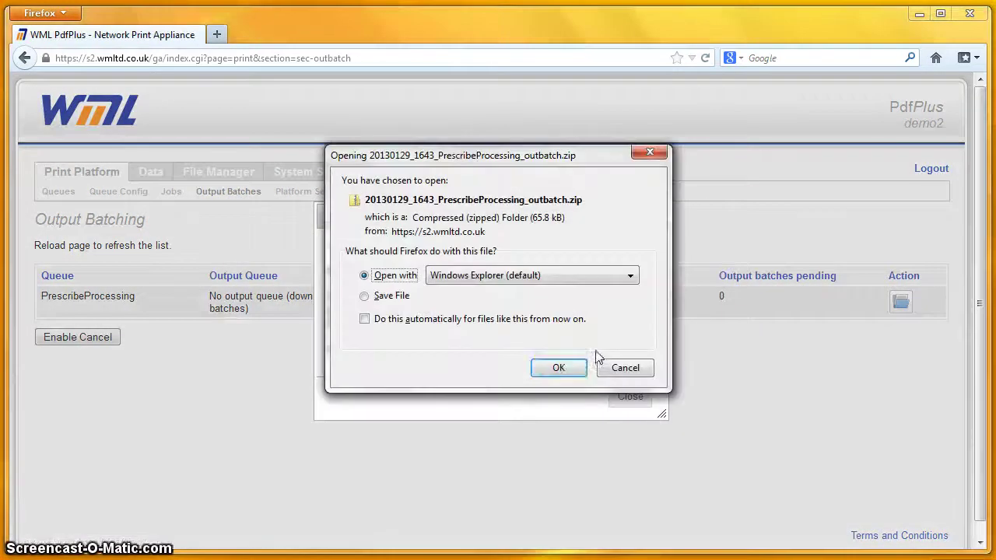
click(562, 361)
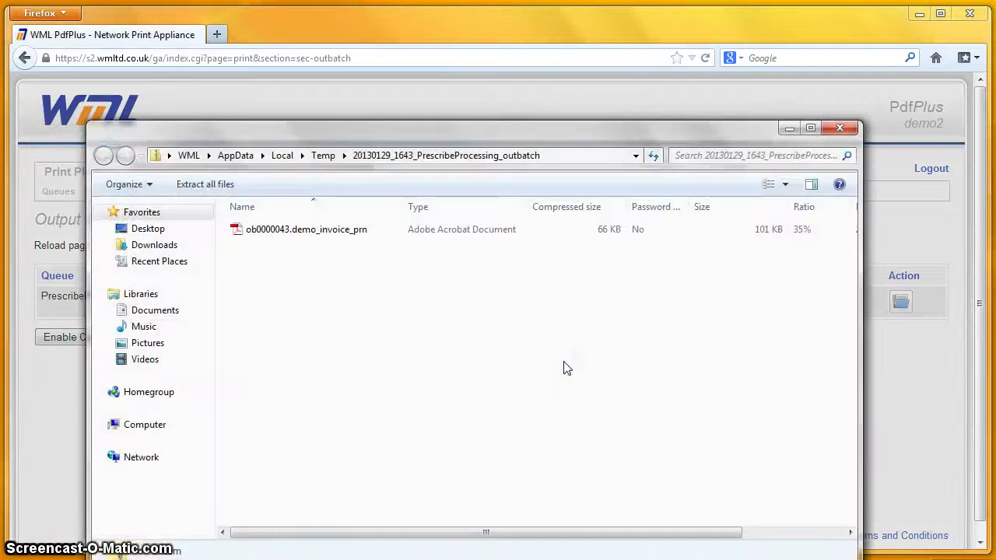
click(328, 236)
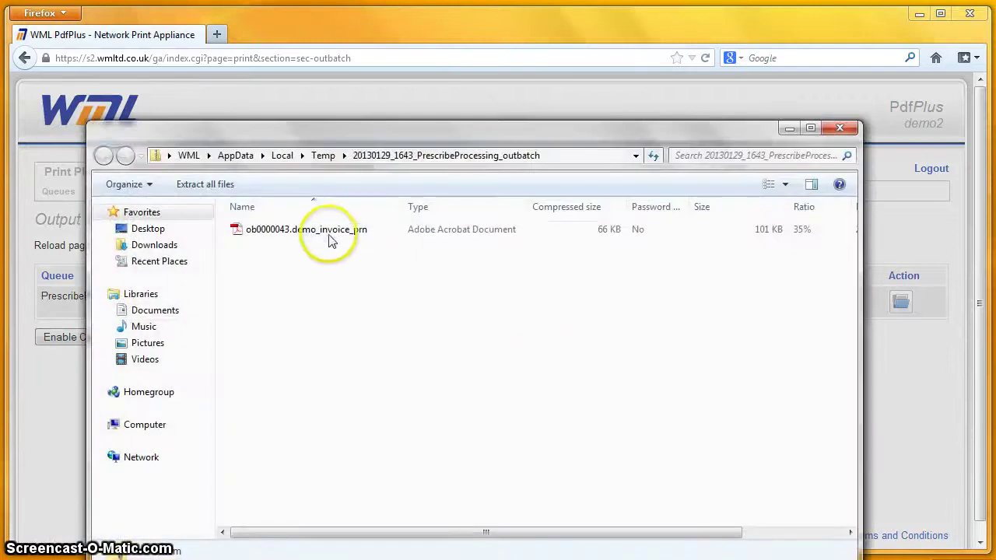
double_click(328, 236)
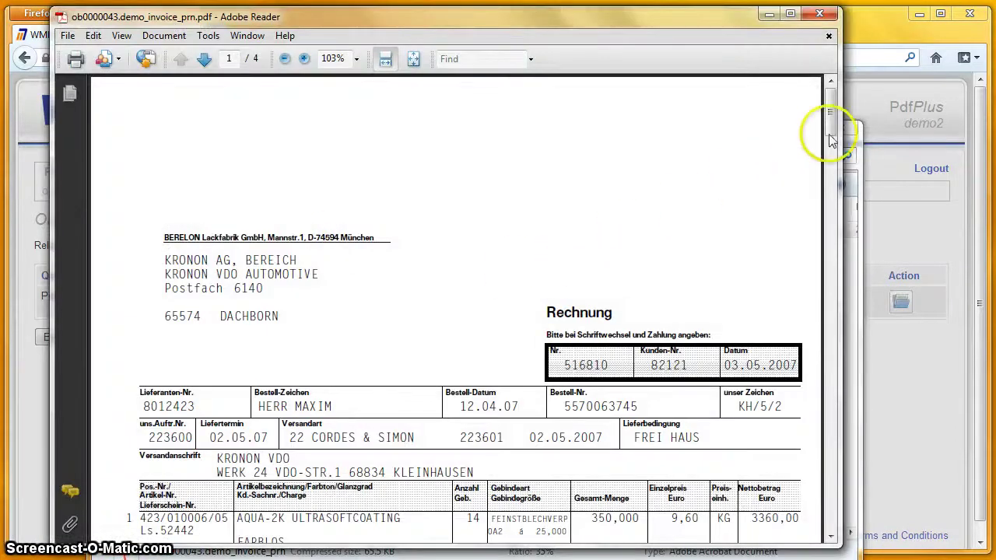
drag(831, 119, 832, 145)
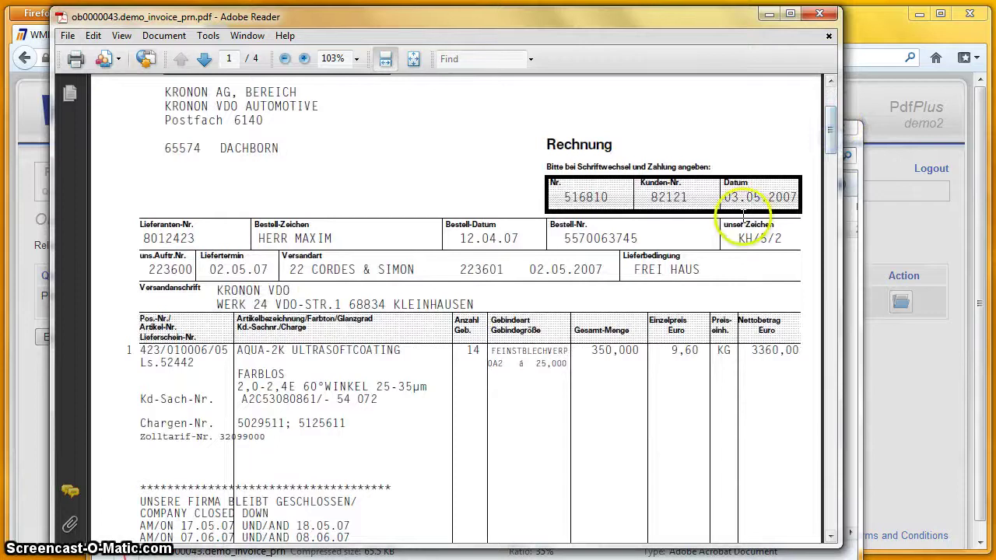